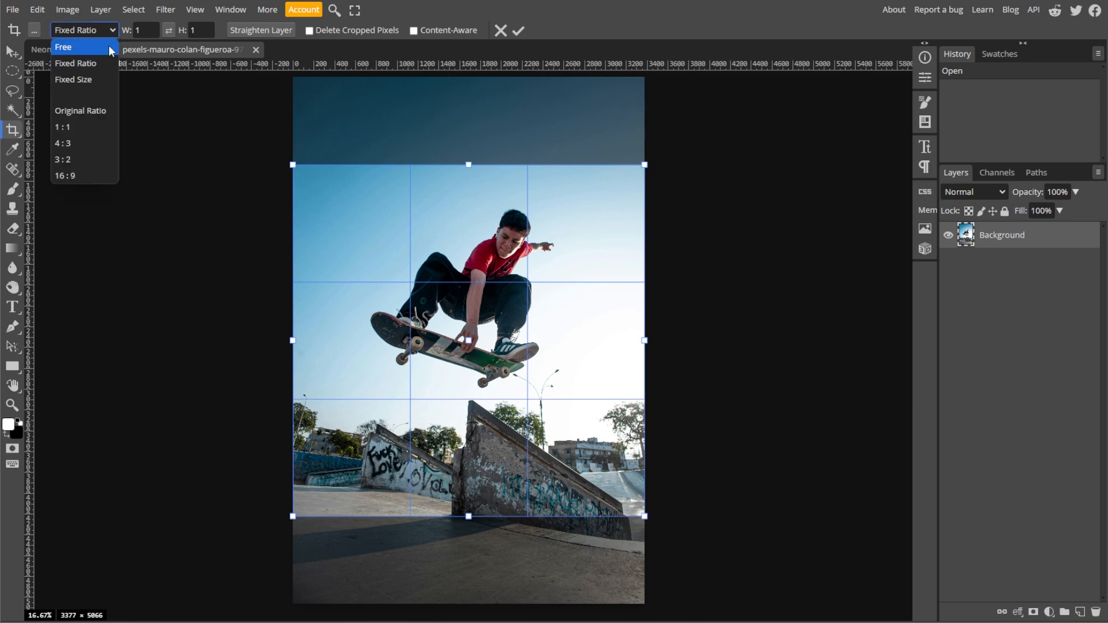
# Step: Crop the skater photo with a free ratio tightly around the skateboarder, cutting off the ground below and the empty side area
pyautogui.moveTo(468, 603); pyautogui.dragTo(468, 397)
pyautogui.moveTo(293, 298); pyautogui.dragTo(367, 298)
pyautogui.press('Return')
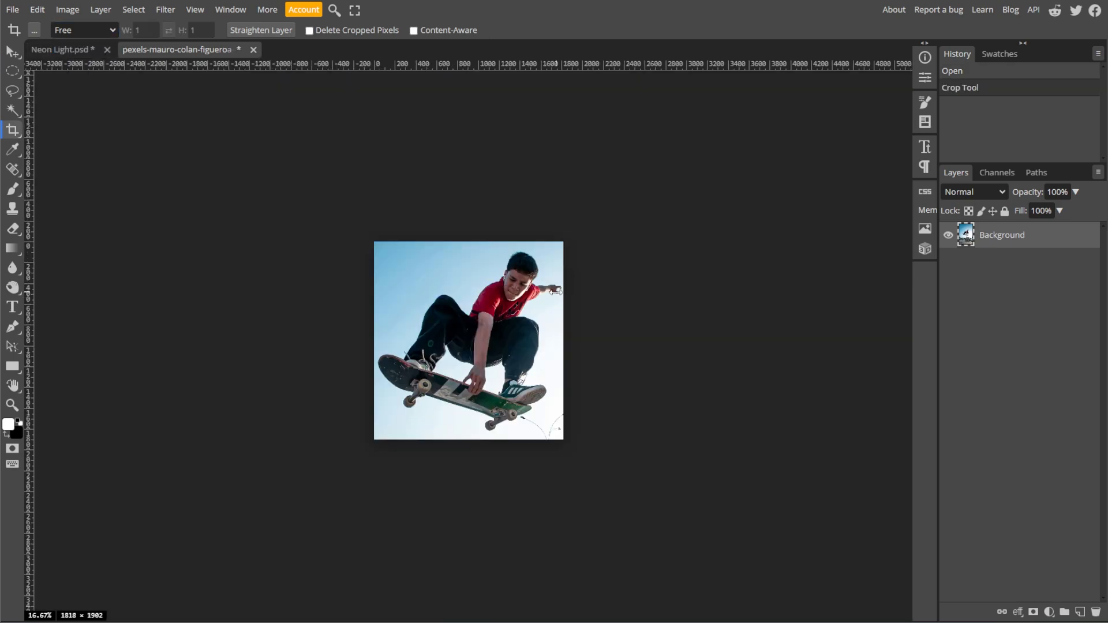
pyautogui.hotkey('ctrl', '0')
# Step: Copy the entire cropped skater photo and paste it as a new layer in Neon Light.psd
pyautogui.click(13, 52)
pyautogui.hotkey('ctrl', 'a')
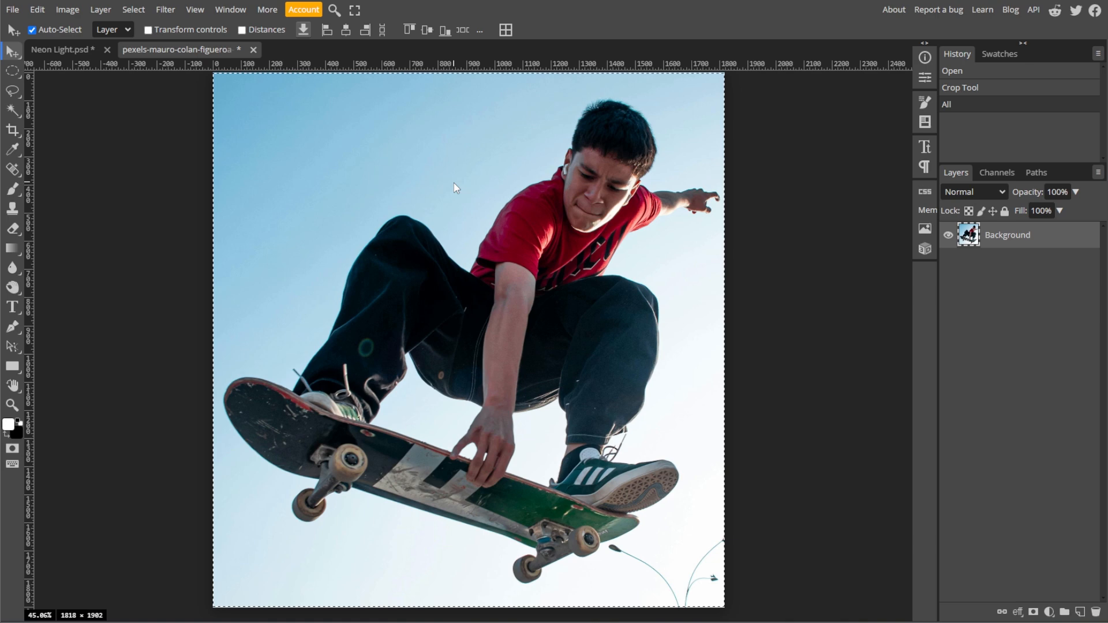
pyautogui.click(75, 51)
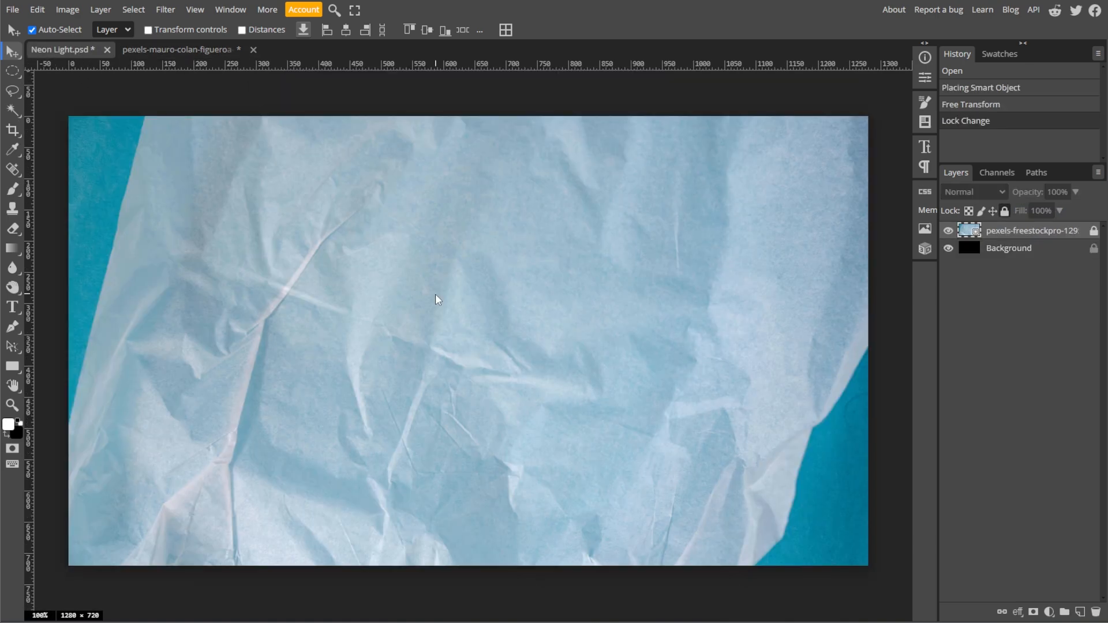
pyautogui.hotkey('ctrl', 'v')
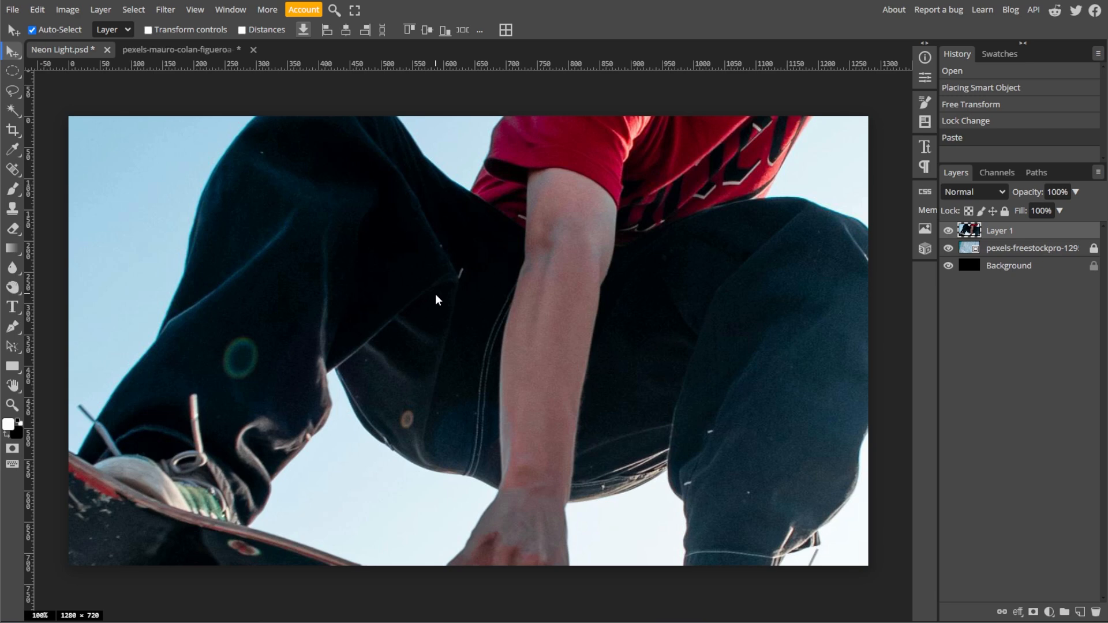
# Step: Scale the pasted skater photo down so it fits inside the canvas and place it near the centre
pyautogui.hotkey('ctrl', 'alt', 't')
pyautogui.moveTo(579, 262); pyautogui.dragTo(469, 287)
pyautogui.scroll(-3, 470, 290)
pyautogui.scroll(-1, 631, 171)
pyautogui.moveTo(680, 301); pyautogui.dragTo(541, 277)
pyautogui.scroll(3, 542, 276)
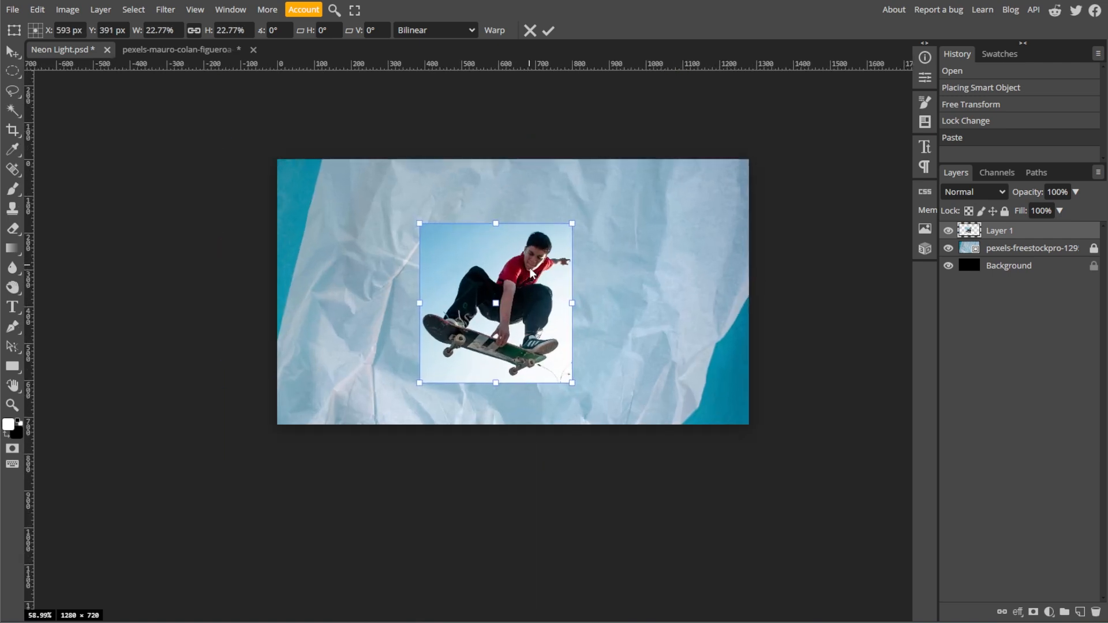
pyautogui.moveTo(589, 316); pyautogui.dragTo(566, 300)
pyautogui.press('Return')
pyautogui.hotkey('ctrl', '0')
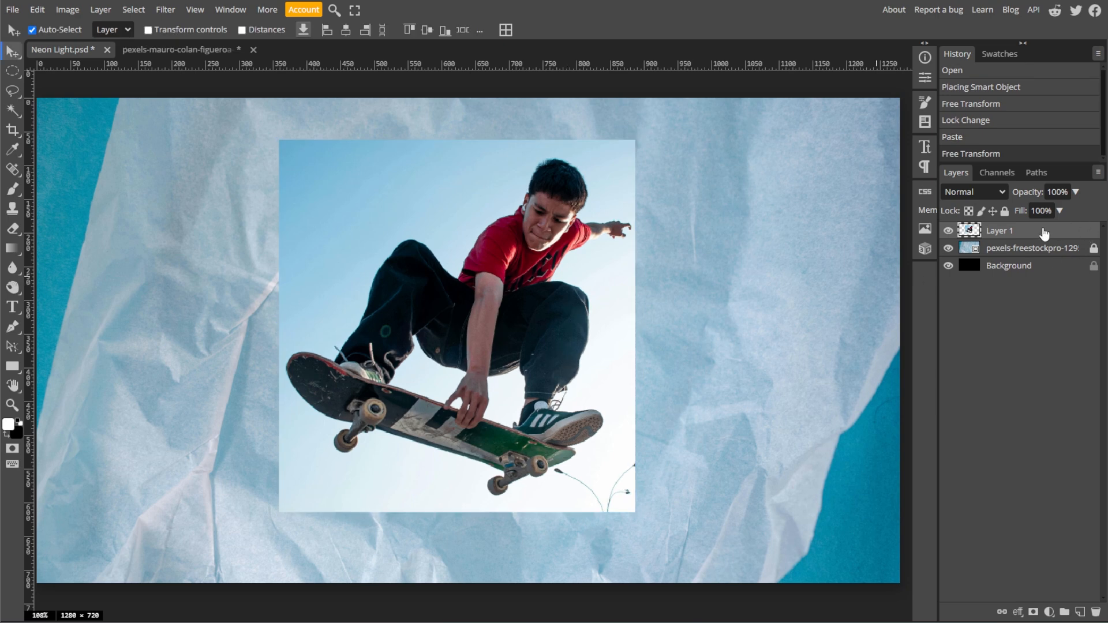
# Step: Duplicate the skater layer, then rename the lower copy cutout and the upper copy subject
pyautogui.hotkey('ctrl', 'j')
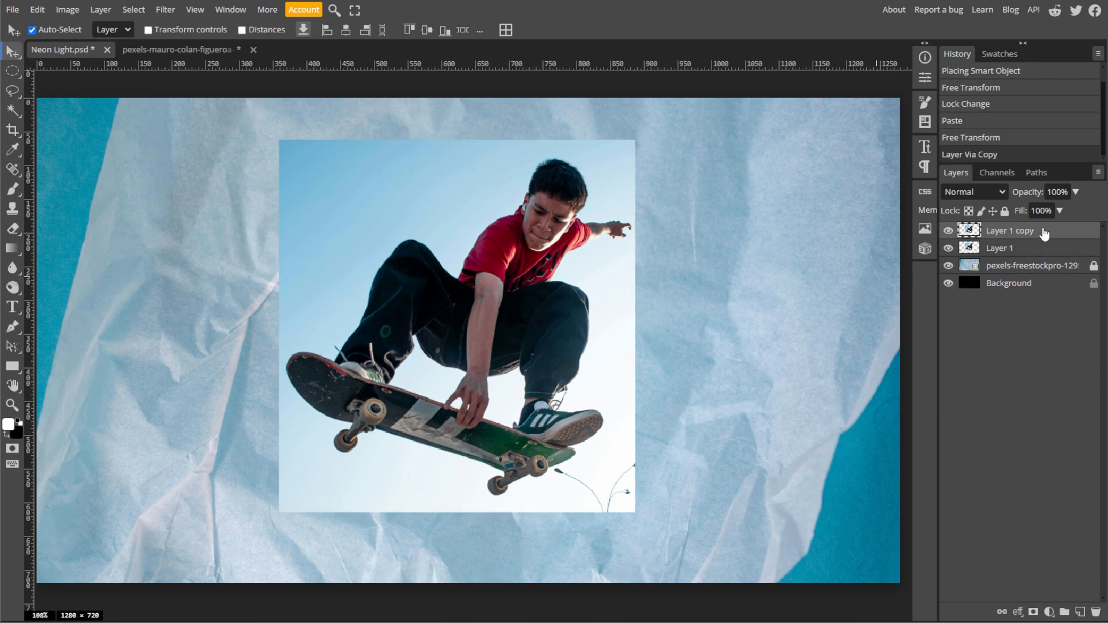
pyautogui.doubleClick(1002, 248)
pyautogui.write('cutout')
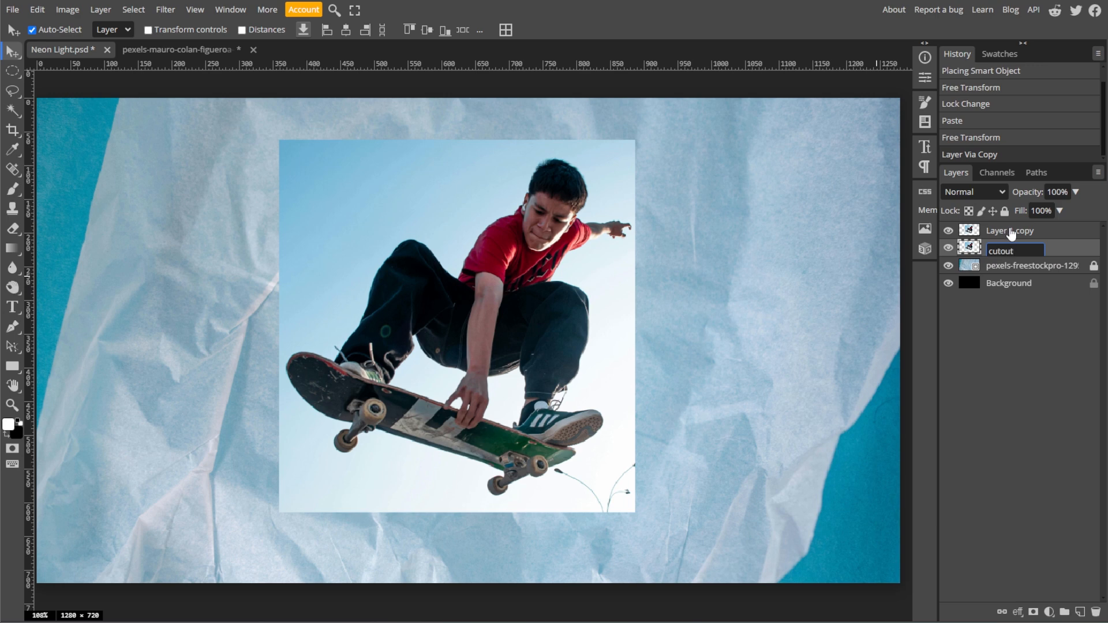
pyautogui.doubleClick(1010, 231)
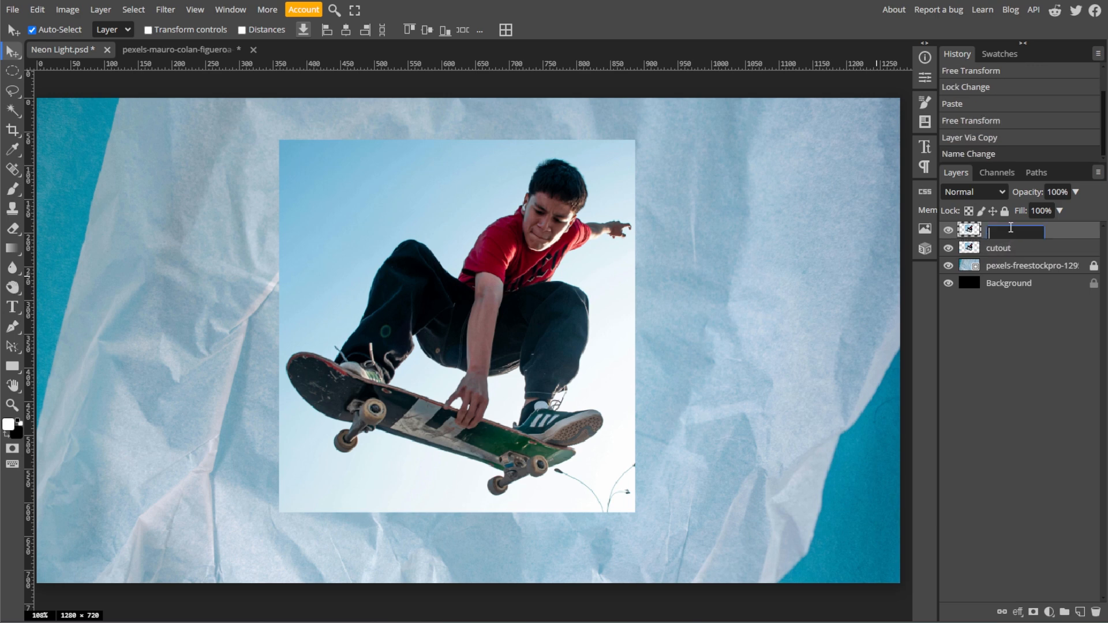
pyautogui.write('subject')
pyautogui.press('Return')
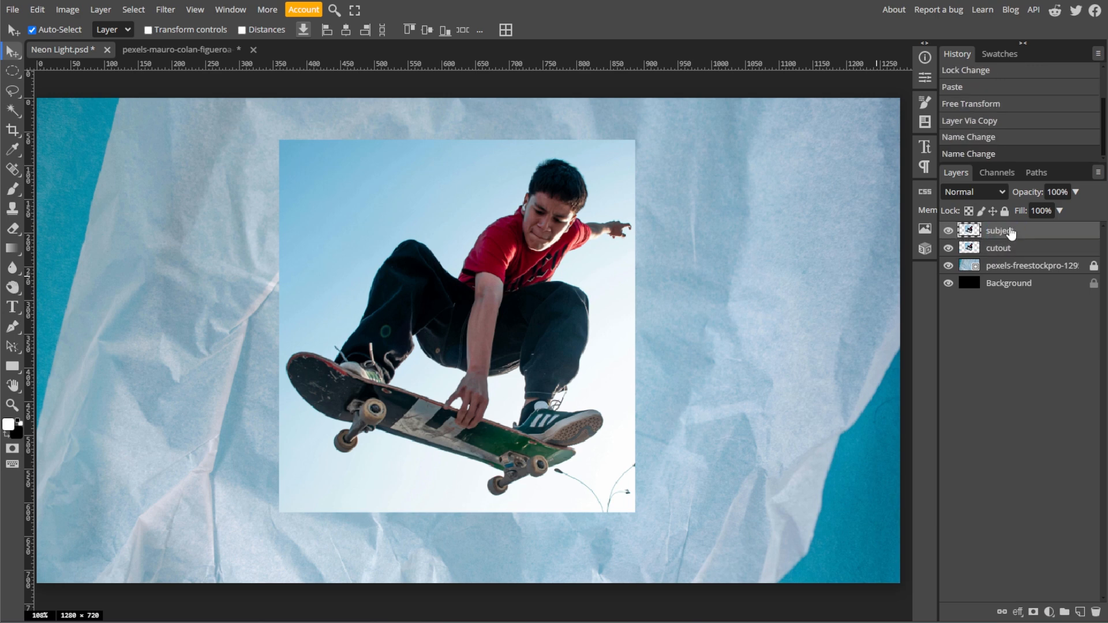
# Step: Hide the subject layer and get the Polygonal Lasso ready on the cutout layer
pyautogui.click(948, 231)
pyautogui.click(1005, 255)
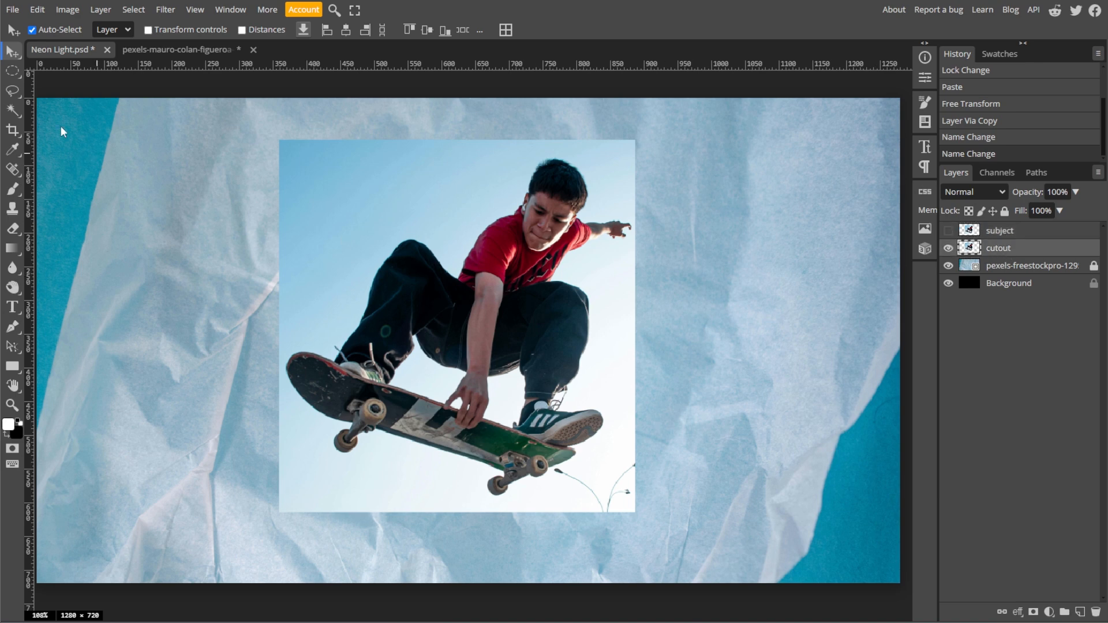
pyautogui.rightClick(12, 91)
pyautogui.click(56, 108)
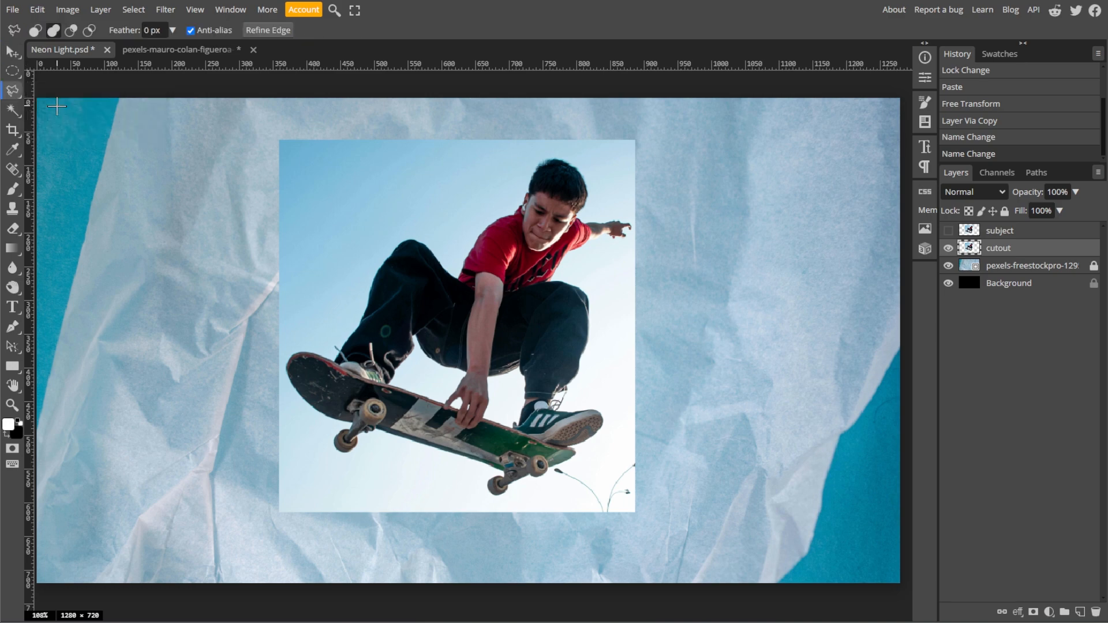
# Step: Outline the skater and skateboard loosely with an angular lasso selection, leaving a margin, and mask the cutout layer to it
pyautogui.scroll(5, 320, 433)
pyautogui.click(331, 422)
pyautogui.click(256, 363)
pyautogui.click(249, 312)
pyautogui.click(261, 267)
pyautogui.click(369, 226)
pyautogui.click(402, 139)
pyautogui.click(454, 71)
pyautogui.click(341, 292)
pyautogui.click(421, 346)
pyautogui.click(521, 239)
pyautogui.click(605, 145)
pyautogui.click(672, 169)
pyautogui.click(665, 263)
pyautogui.click(747, 288)
pyautogui.click(743, 328)
pyautogui.click(696, 317)
pyautogui.click(633, 353)
pyautogui.click(614, 382)
pyautogui.scroll(-3, 682, 415)
pyautogui.click(687, 202)
pyautogui.click(692, 277)
pyautogui.click(678, 346)
pyautogui.click(645, 412)
pyautogui.click(710, 420)
pyautogui.click(718, 478)
pyautogui.click(654, 534)
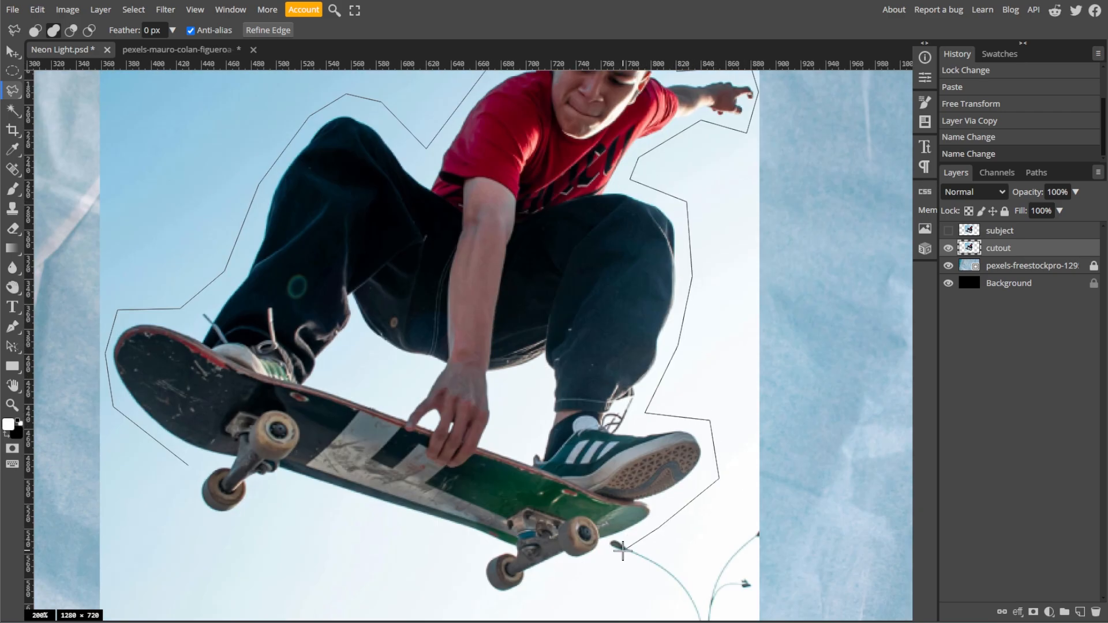
pyautogui.click(622, 551)
pyautogui.scroll(-1, 623, 551)
pyautogui.click(515, 587)
pyautogui.click(454, 576)
pyautogui.click(474, 526)
pyautogui.click(296, 477)
pyautogui.click(242, 504)
pyautogui.press('BackSpace')
pyautogui.press('BackSpace')
pyautogui.click(268, 474)
pyautogui.click(232, 511)
pyautogui.click(174, 488)
pyautogui.click(187, 446)
pyautogui.hotkey('ctrl', '0')
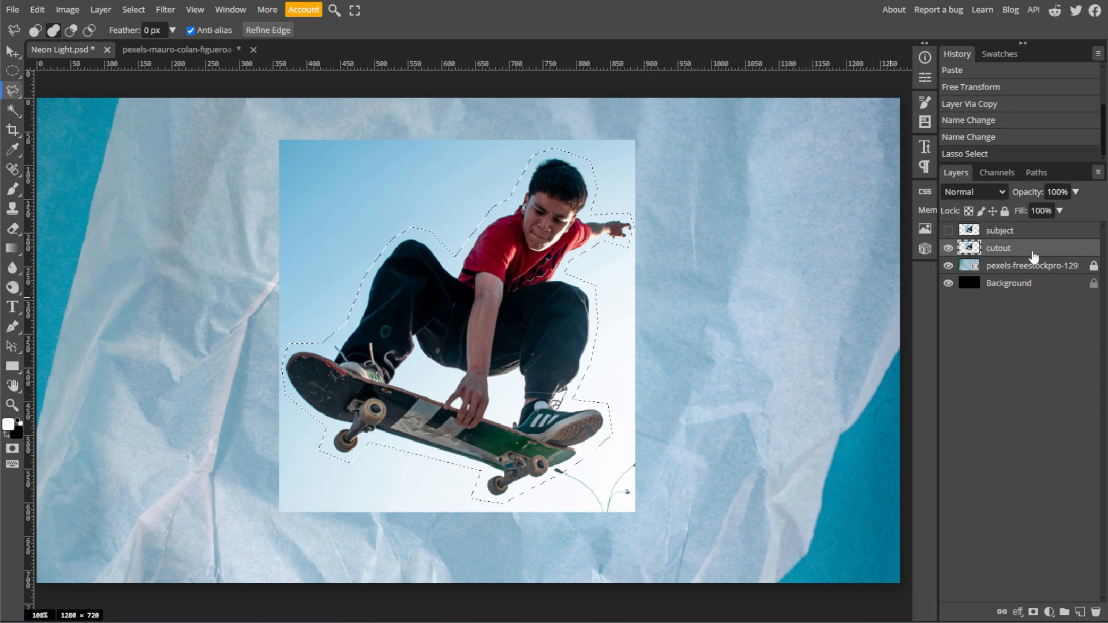
pyautogui.click(1033, 613)
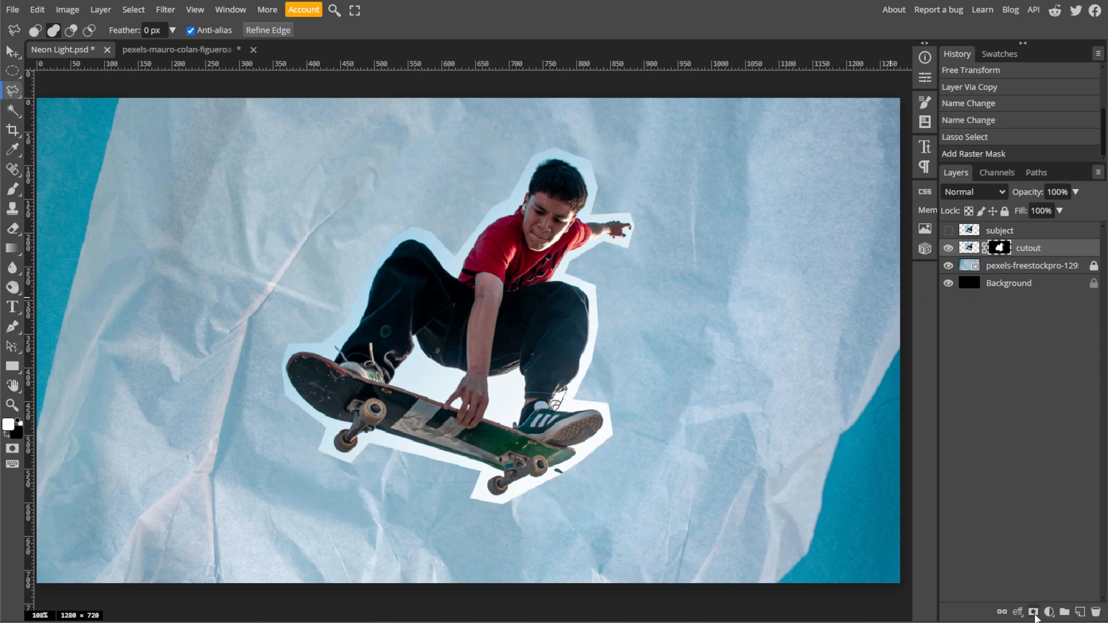
# Step: Hide the cutout layer and make the subject layer visible and active
pyautogui.click(948, 248)
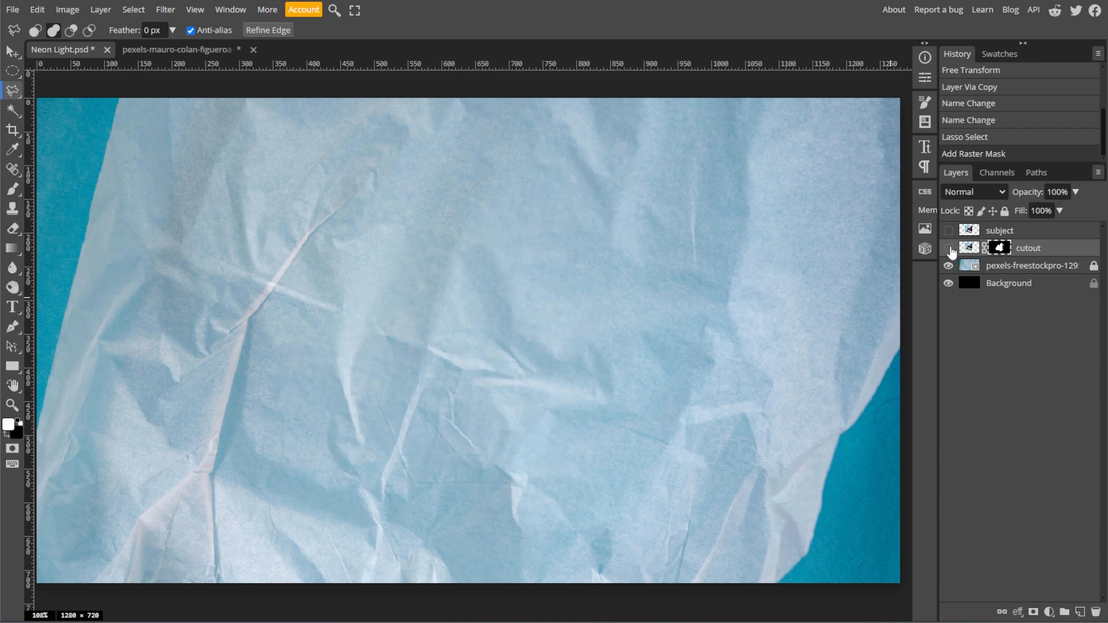
pyautogui.click(948, 230)
pyautogui.click(1011, 233)
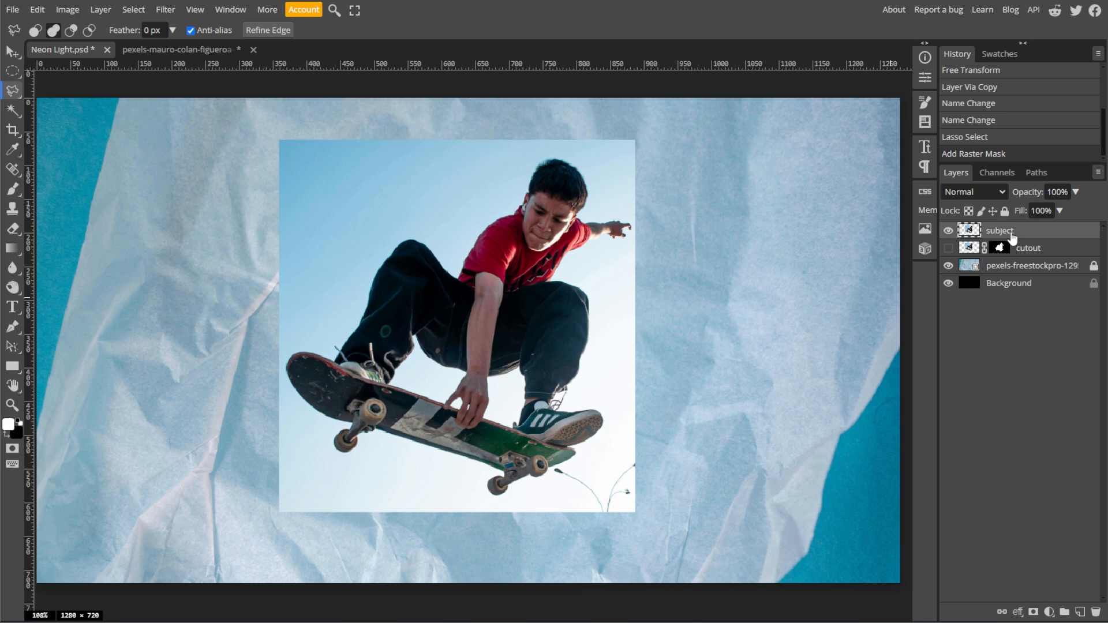
# Step: Select the skater and skateboard on the subject layer with Quick Selection, removing spilled sky below the outstretched arm
pyautogui.rightClick(12, 110)
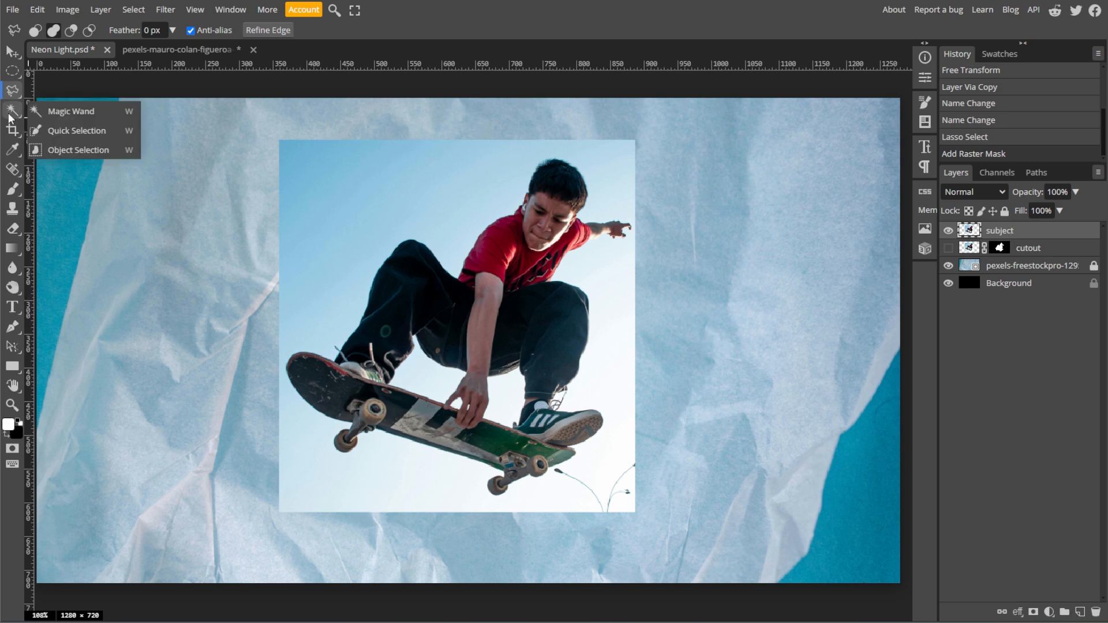
pyautogui.click(85, 132)
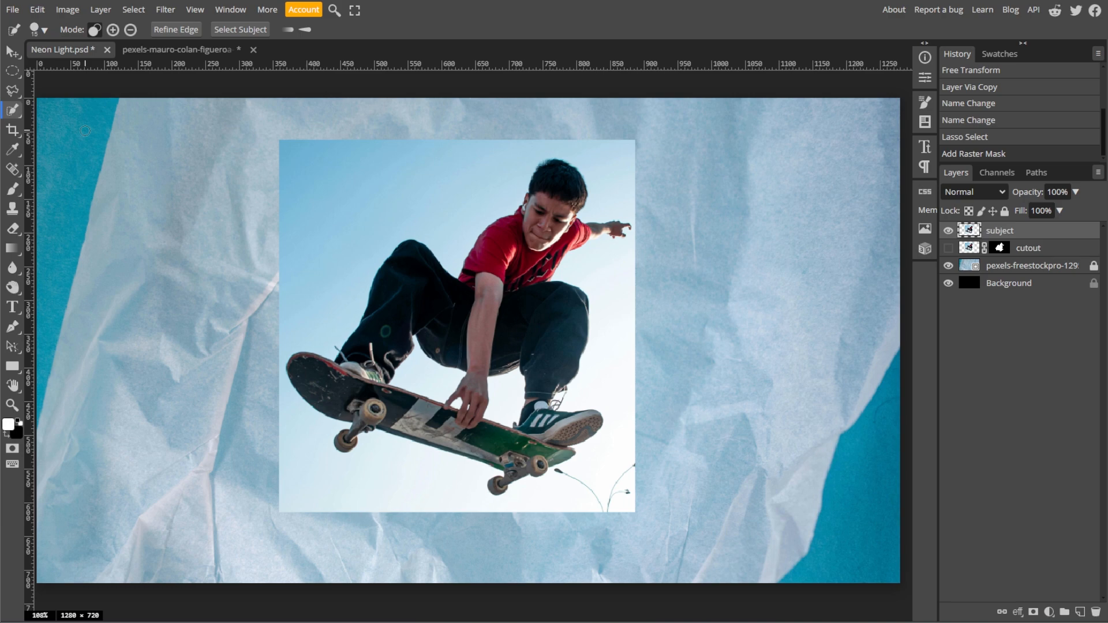
pyautogui.click(544, 223)
pyautogui.click(563, 231)
pyautogui.click(603, 230)
pyautogui.click(548, 323)
pyautogui.click(441, 337)
pyautogui.keyDown('alt'); pyautogui.click(603, 242); pyautogui.keyUp('alt')
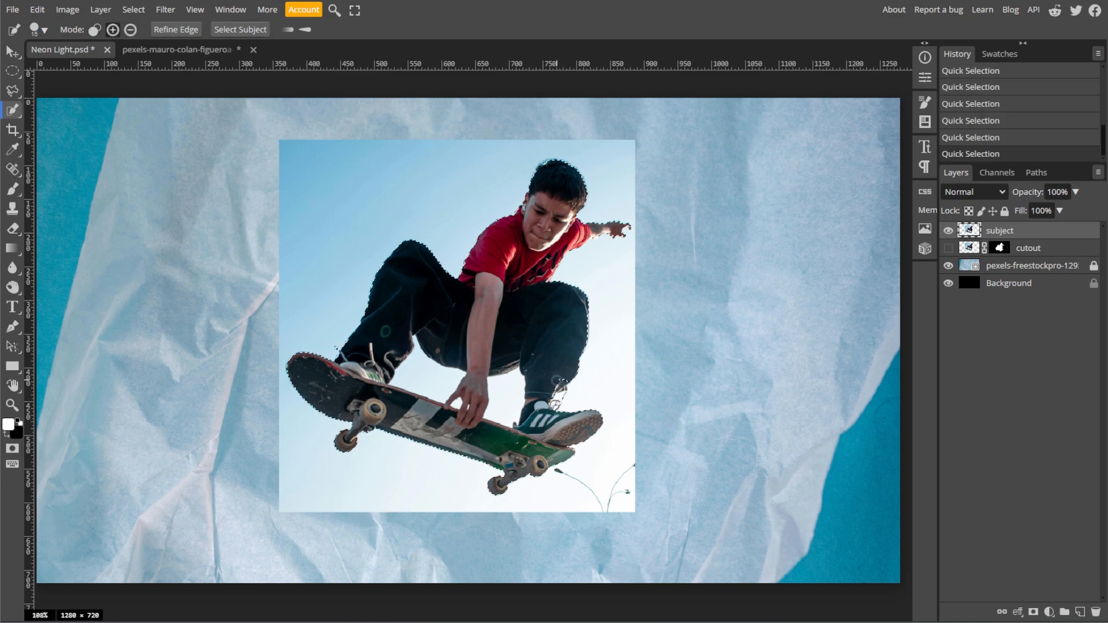
pyautogui.scroll(5, 553, 381)
pyautogui.keyDown('alt'); pyautogui.click(564, 317); pyautogui.keyUp('alt')
pyautogui.scroll(-3, 562, 335)
pyautogui.scroll(2, 555, 355)
pyautogui.hotkey('ctrl', 'z')
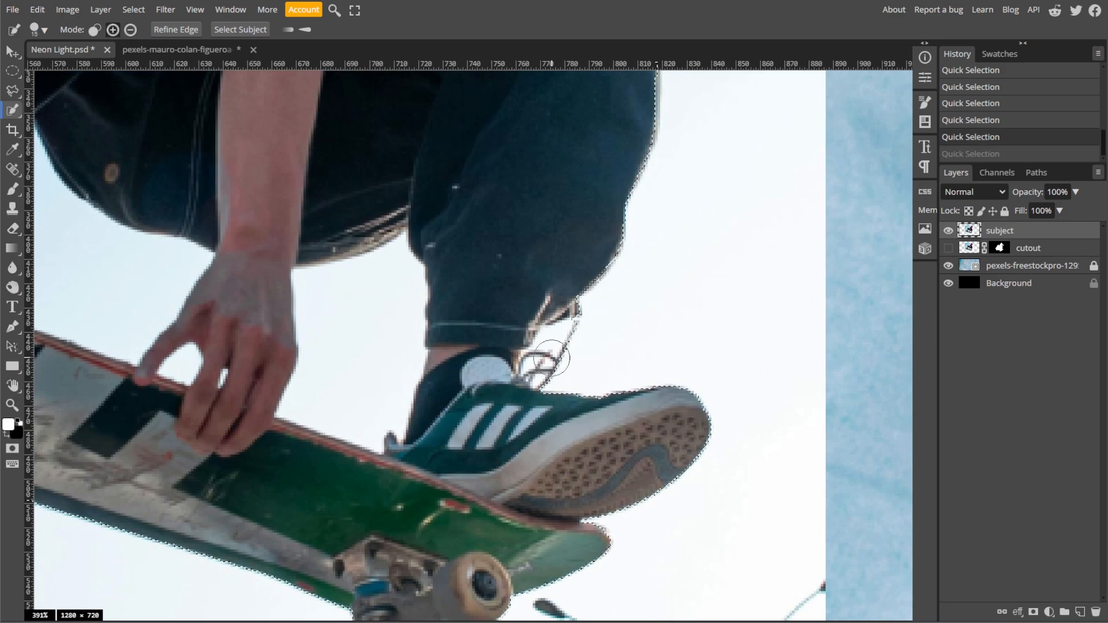
pyautogui.scroll(-5, 552, 358)
pyautogui.scroll(7, 531, 167)
pyautogui.click(509, 199)
pyautogui.hotkey('ctrl', 'z')
# Step: Reduce the Quick Selection brush size and add the lower edge of the outstretched forearm to the selection
pyautogui.press('[')
pyautogui.press('[')
pyautogui.press('[')
pyautogui.press('[')
pyautogui.press('[')
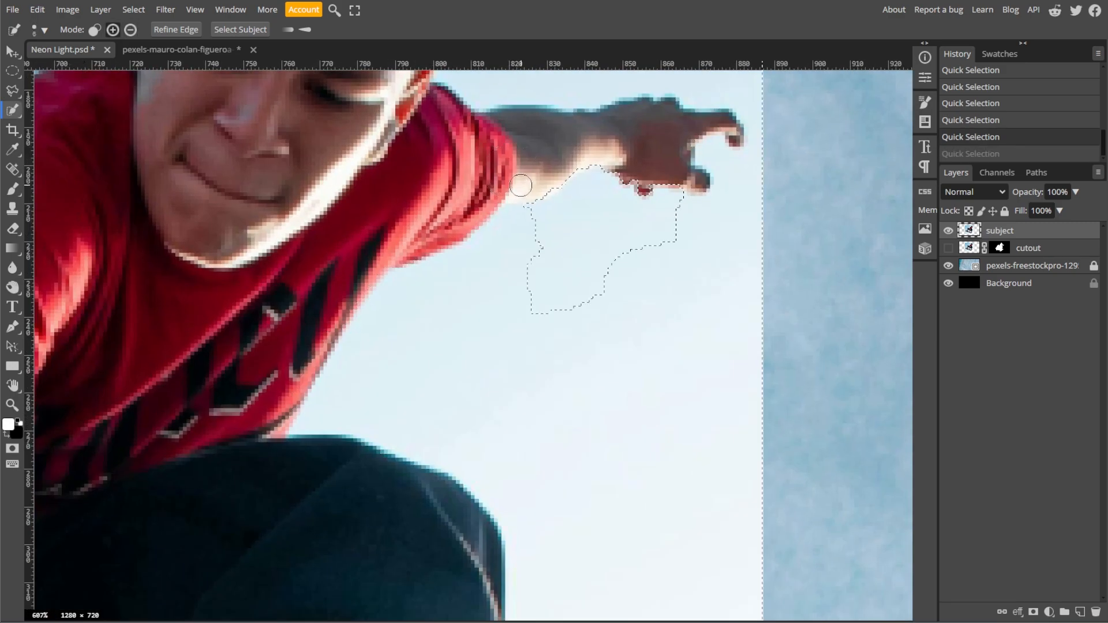
pyautogui.click(520, 186)
pyautogui.scroll(-5, 328, 413)
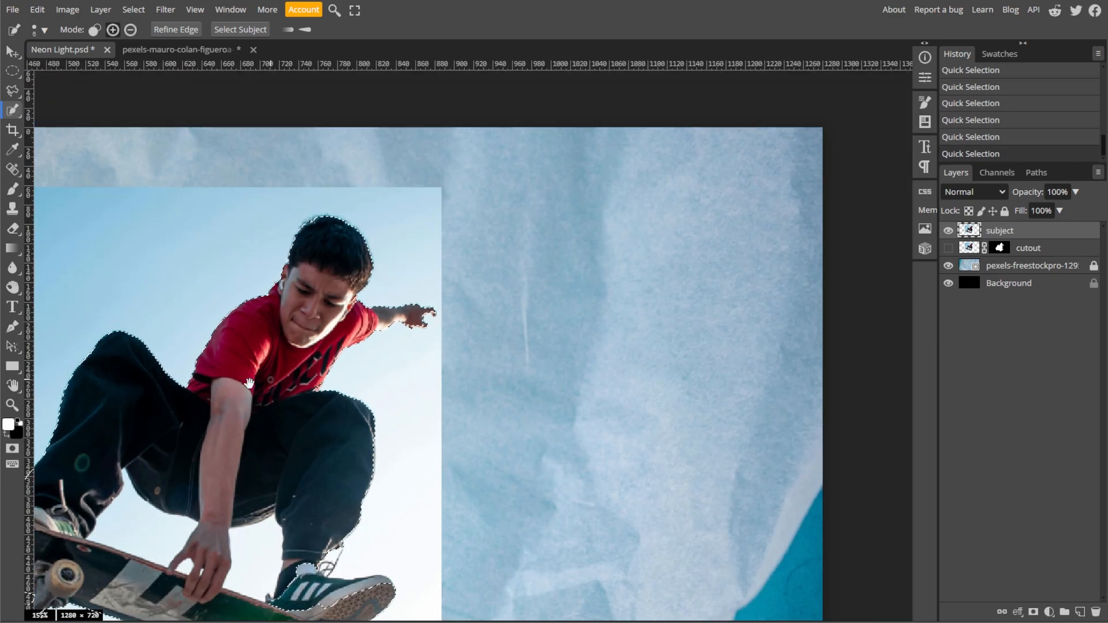
# Step: Subtract the background around the laces of the green shoe from the selection
pyautogui.moveTo(250, 383); pyautogui.dragTo(452, 257)
pyautogui.scroll(3, 516, 456)
pyautogui.keyDown('alt'); pyautogui.click(516, 470); pyautogui.keyUp('alt')
pyautogui.keyDown('alt'); pyautogui.click(529, 434); pyautogui.keyUp('alt')
pyautogui.scroll(-4, 525, 430)
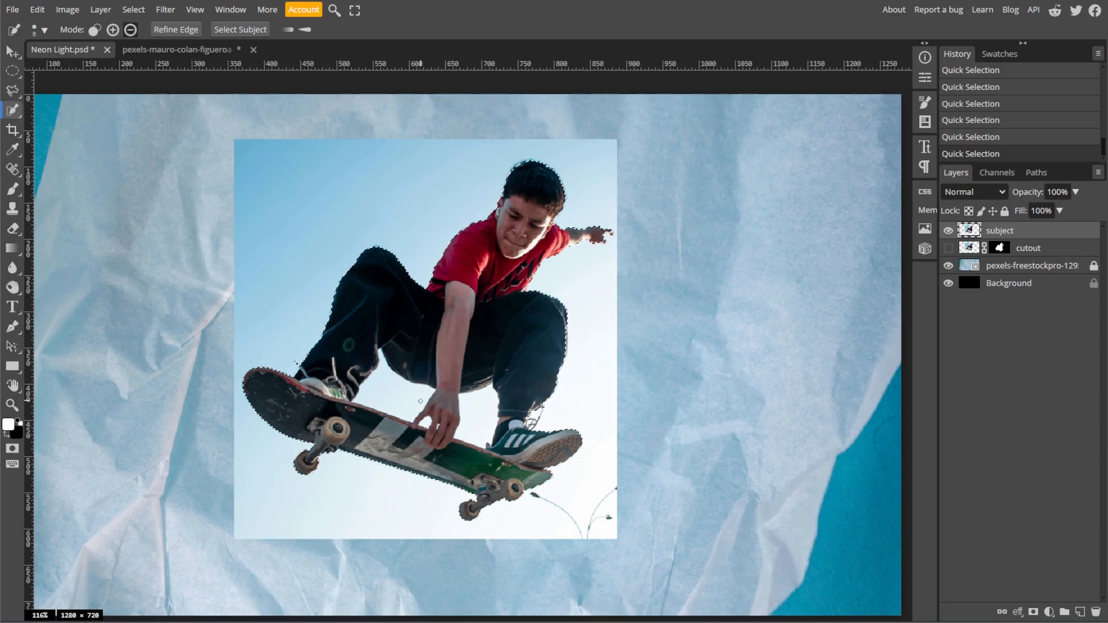
# Step: Mask the subject layer to the skater selection
pyautogui.scroll(1, 420, 400)
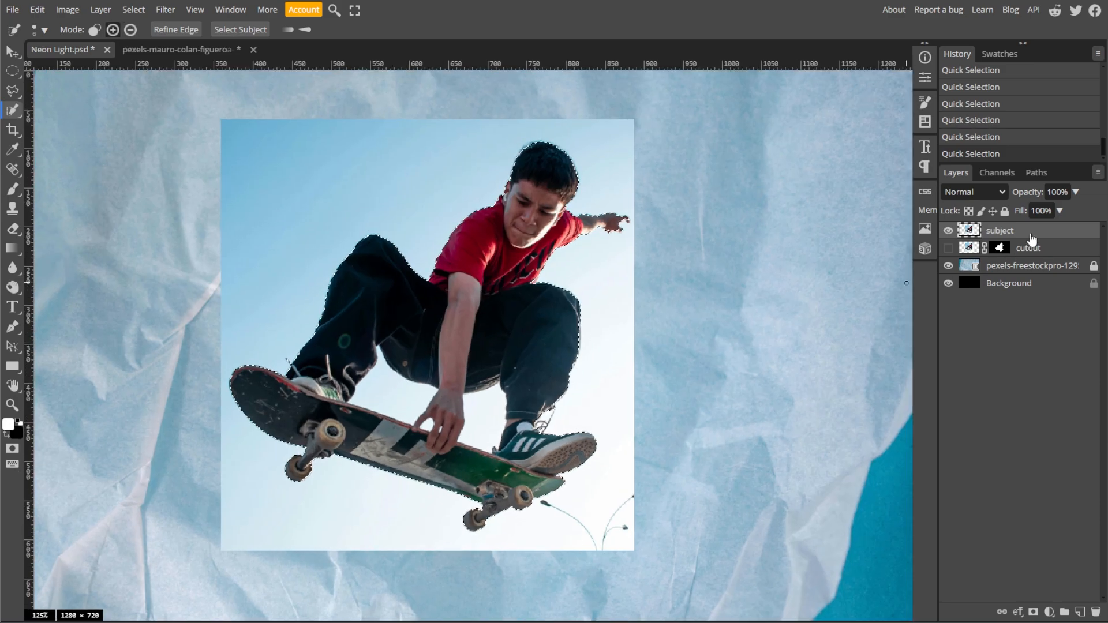
pyautogui.click(1035, 611)
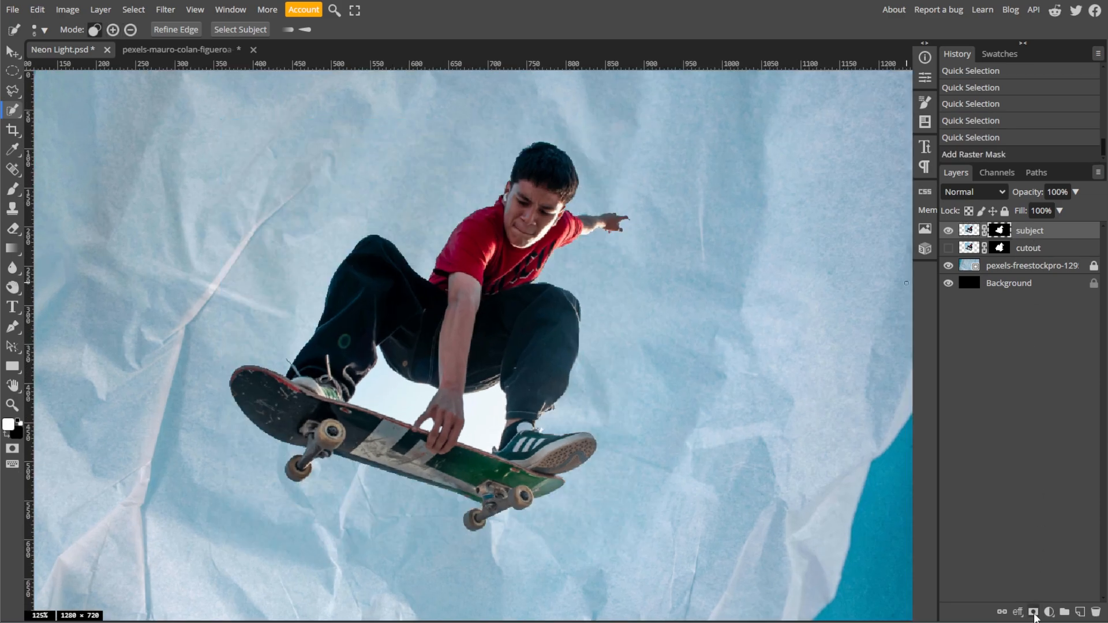
pyautogui.hotkey('ctrl', '0')
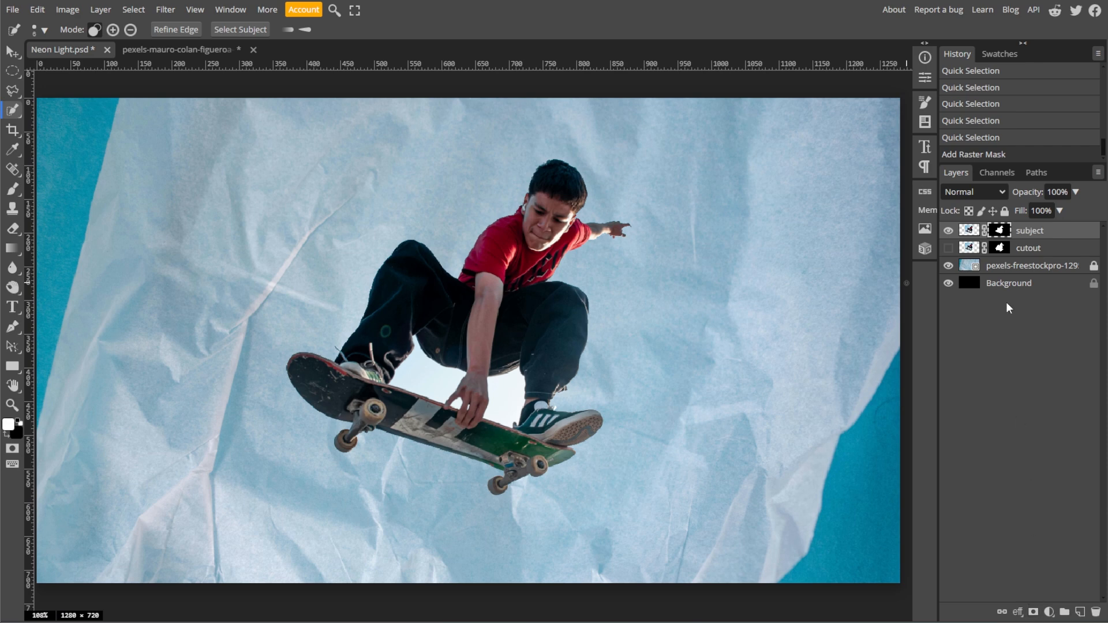
# Step: Show the cutout layer again and place the white crumpled-paper image directly above it
pyautogui.click(948, 247)
pyautogui.click(1018, 252)
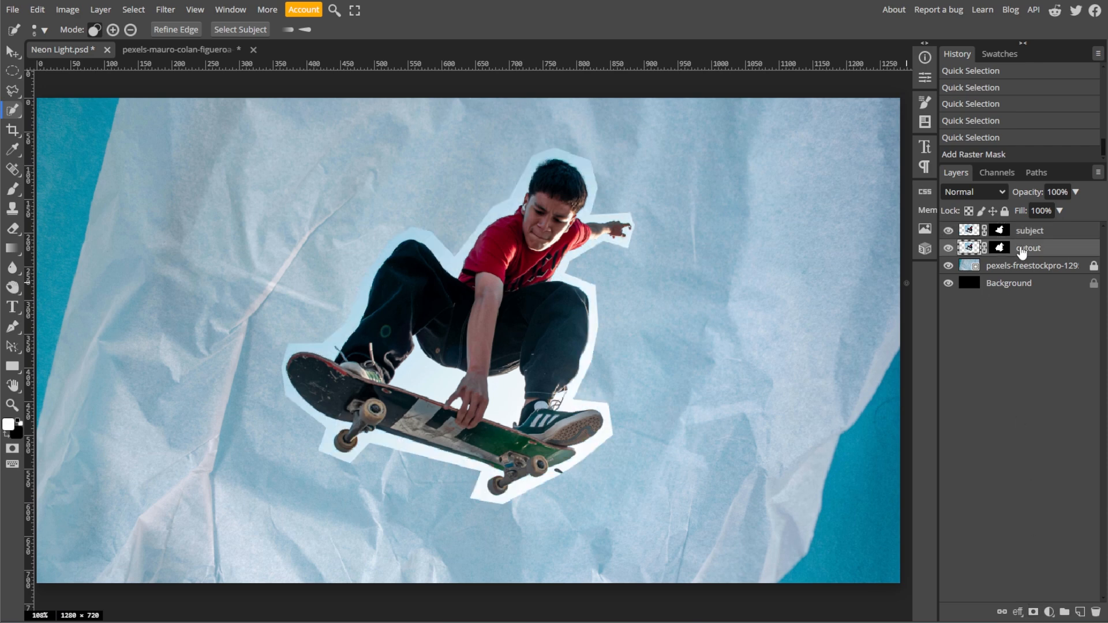
pyautogui.click(9, 12)
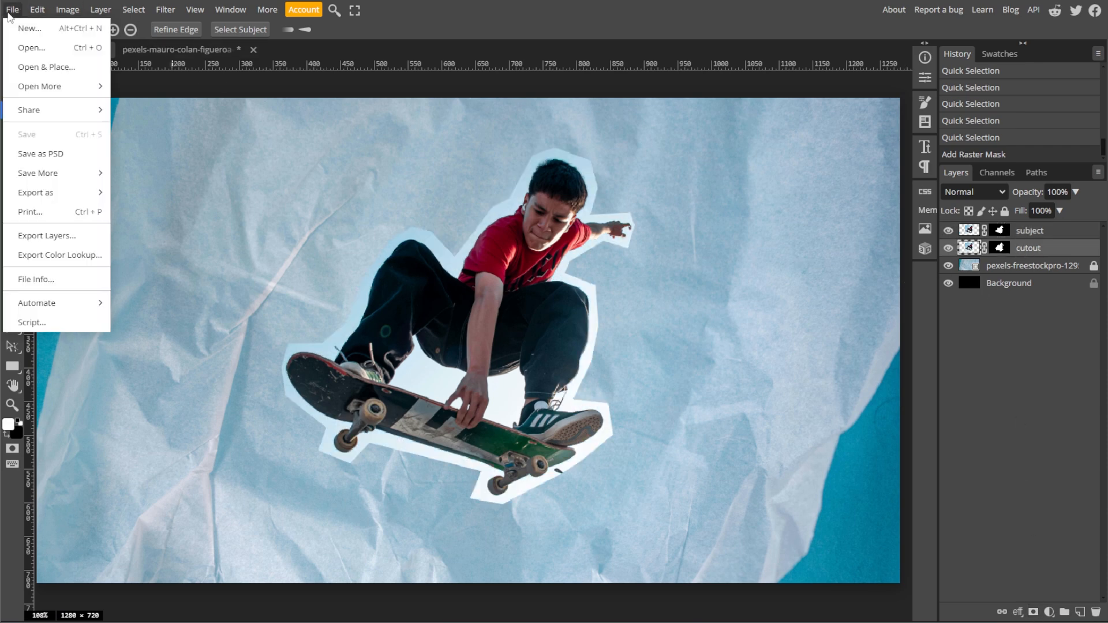
pyautogui.click(28, 68)
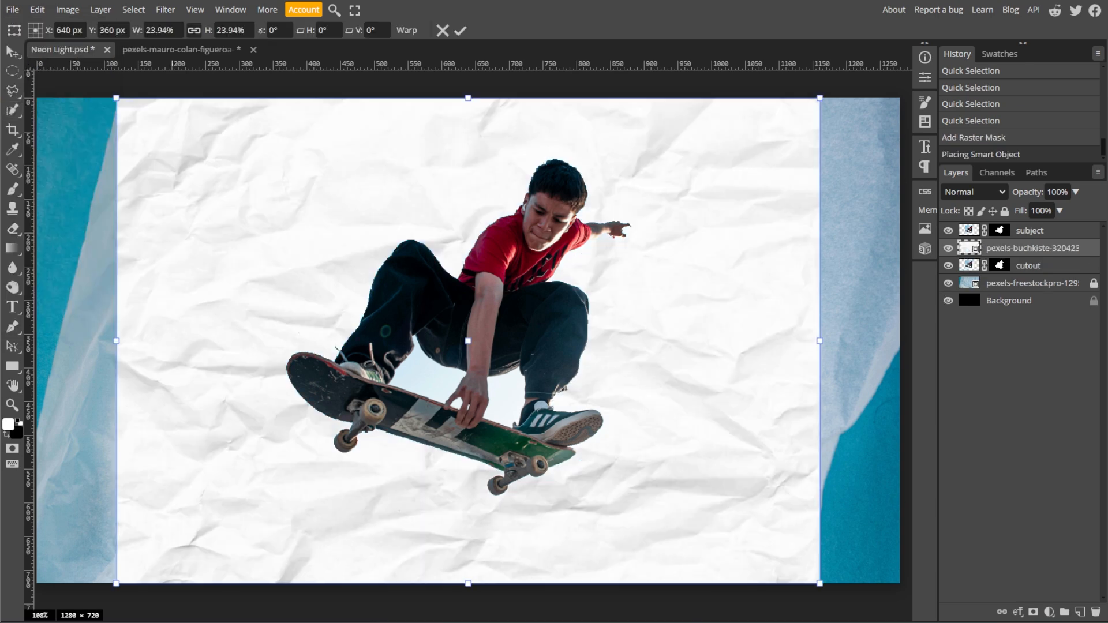
pyautogui.press('Return')
# Step: Rename the placed paper layer as Paper Texture
pyautogui.doubleClick(1030, 248)
pyautogui.write('p')
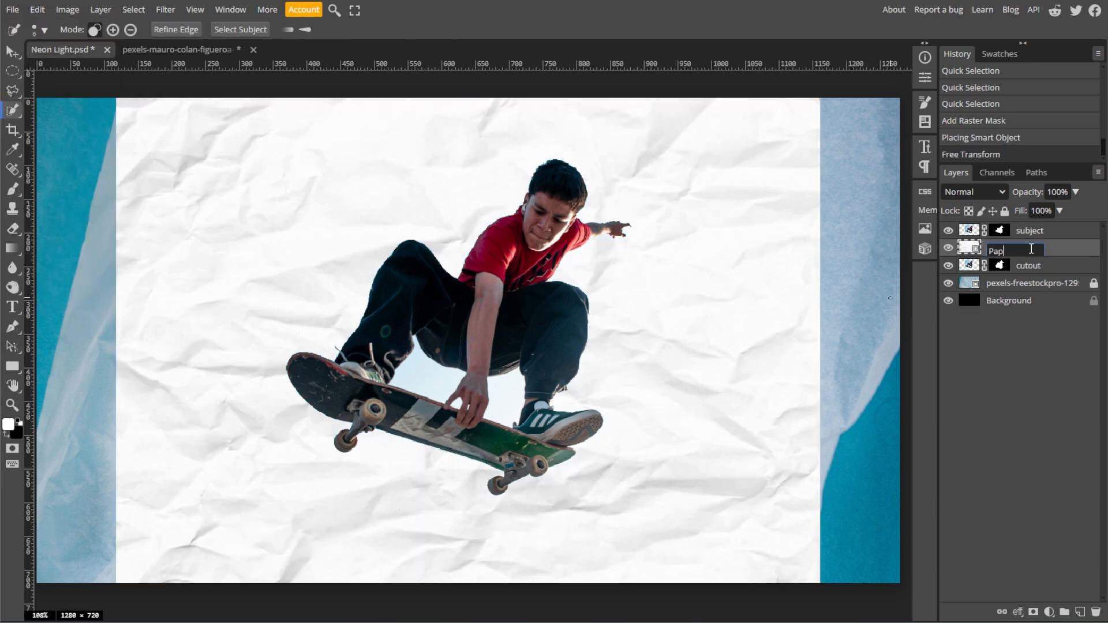
pyautogui.write('aper Texture')
pyautogui.press('Return')
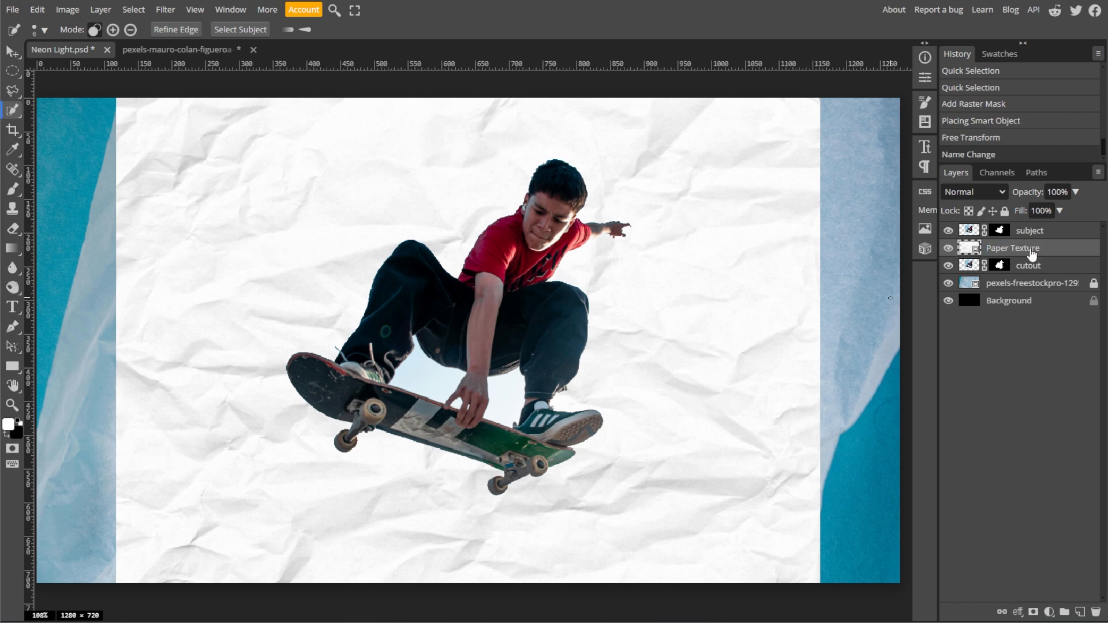
# Step: Scale the Paper Texture layer to about 18.15% and position it behind the skater so it covers the cutout shape
pyautogui.hotkey('ctrl', 'alt', 't')
pyautogui.moveTo(819, 98); pyautogui.dragTo(651, 215)
pyautogui.moveTo(579, 288)
pyautogui.mouseDown()
pyautogui.moveTo(658, 208)
pyautogui.moveTo(692, 216)
pyautogui.mouseUp()
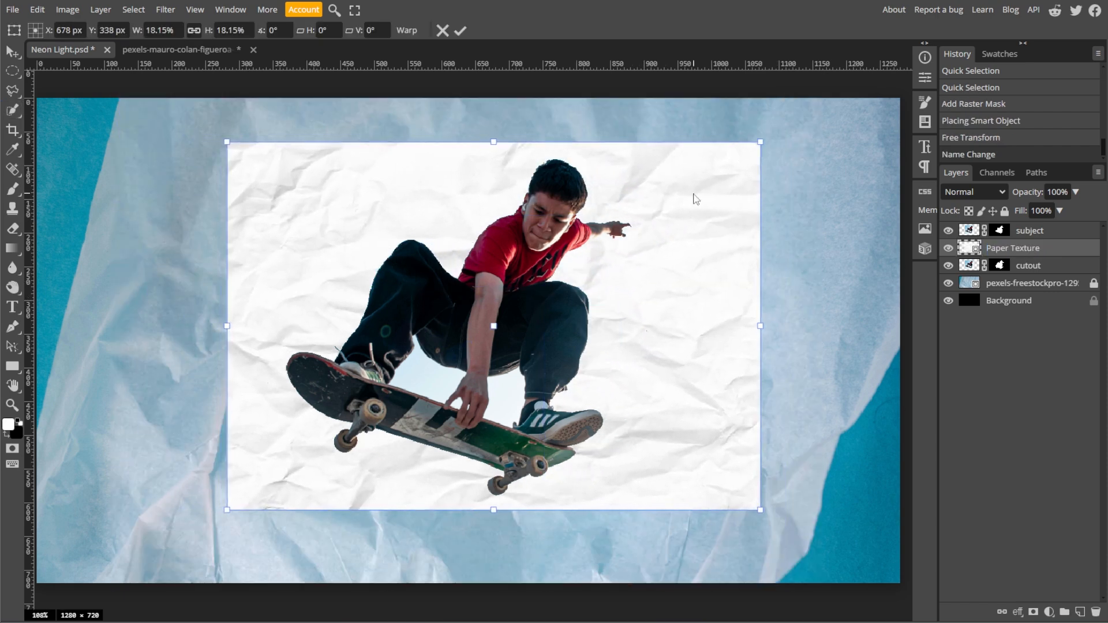
pyautogui.press('Return')
pyautogui.press('w')
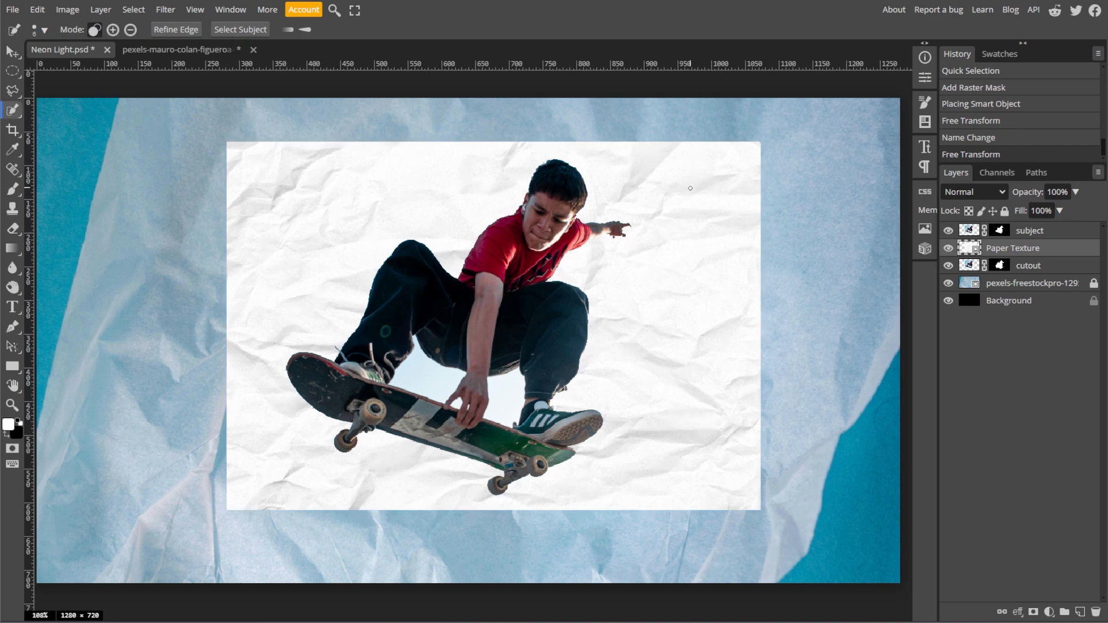
# Step: Clip the Paper Texture layer to the cutout layer and set the subject layer's blend mode to Multiply
pyautogui.rightClick(1045, 255)
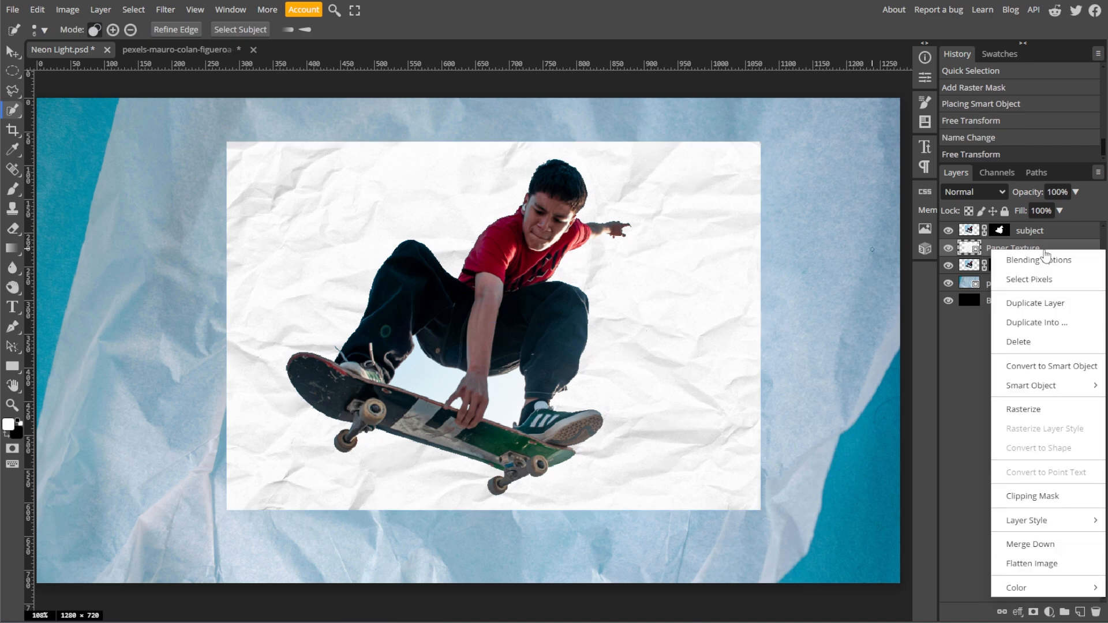
pyautogui.click(1035, 495)
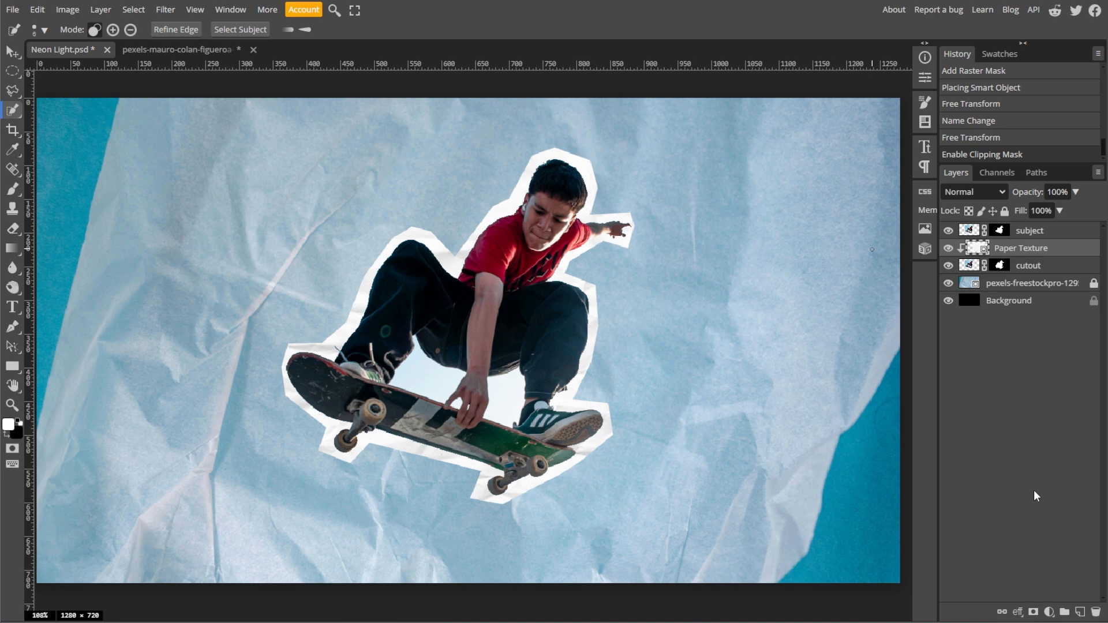
pyautogui.click(1037, 237)
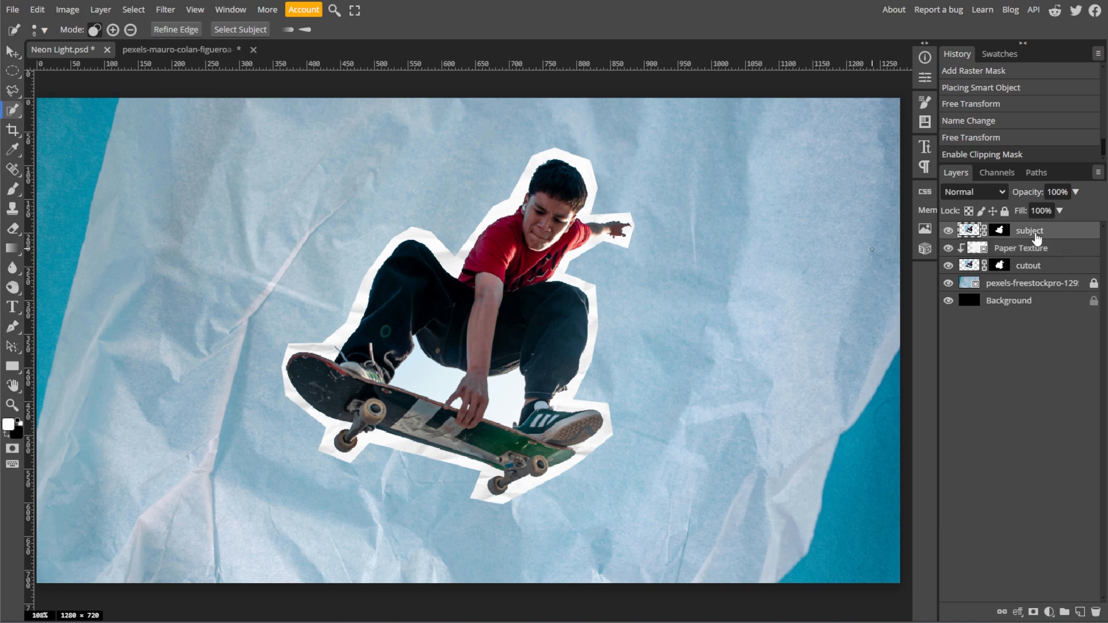
pyautogui.click(998, 189)
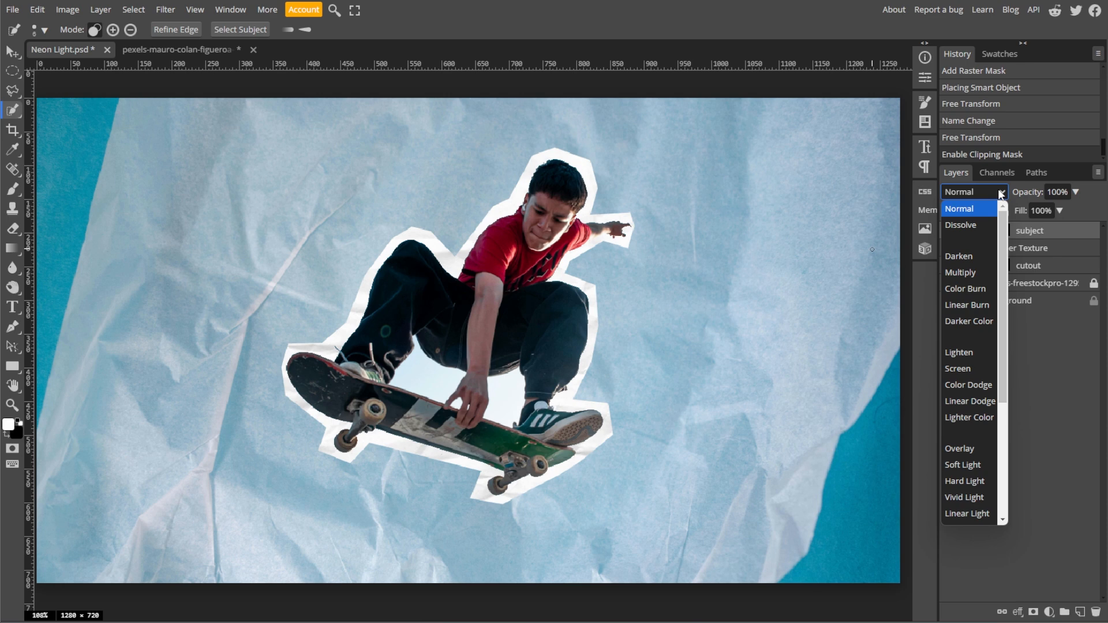
pyautogui.click(977, 272)
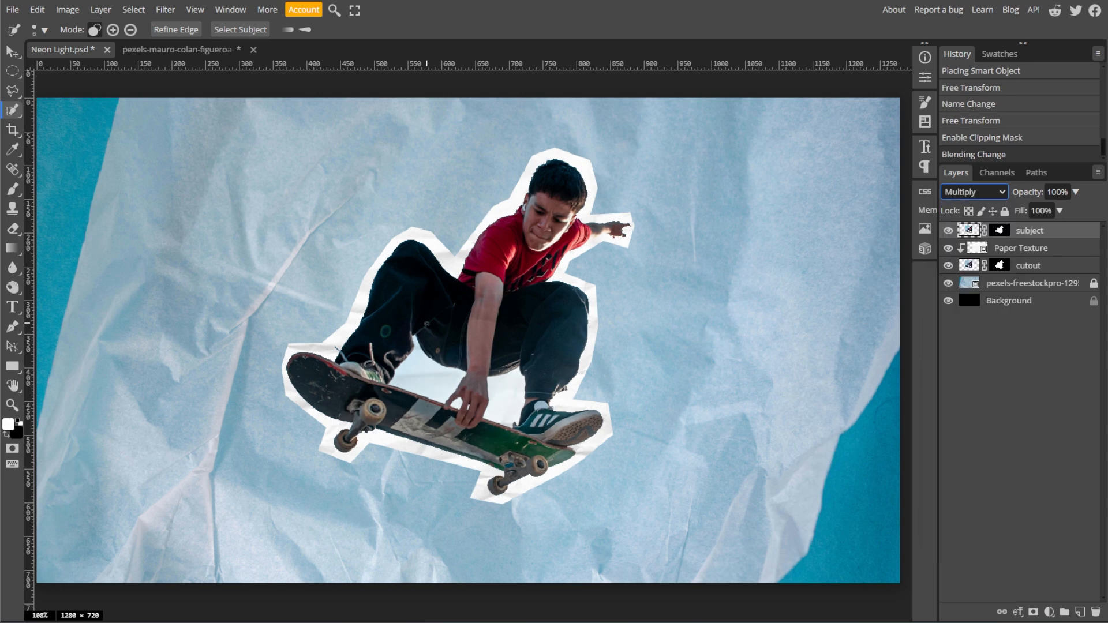
# Step: Add a drop shadow to the cutout layer with 34% opacity, a 135° angle and a 7 px distance
pyautogui.click(1028, 266)
pyautogui.rightClick(1028, 265)
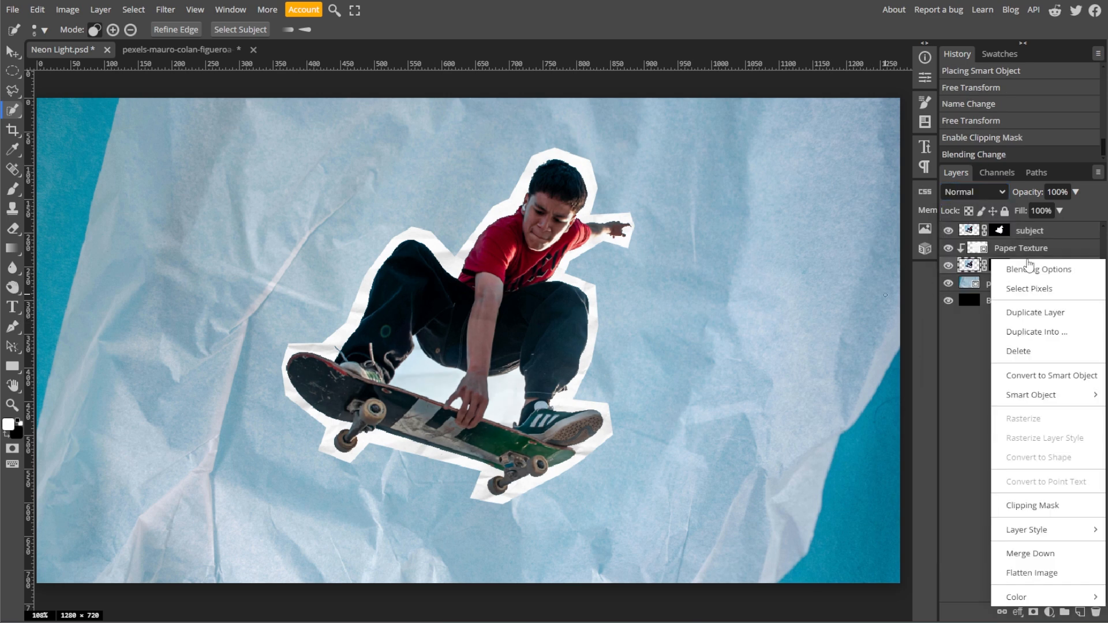
pyautogui.click(1029, 271)
pyautogui.moveTo(703, 86); pyautogui.dragTo(769, 156)
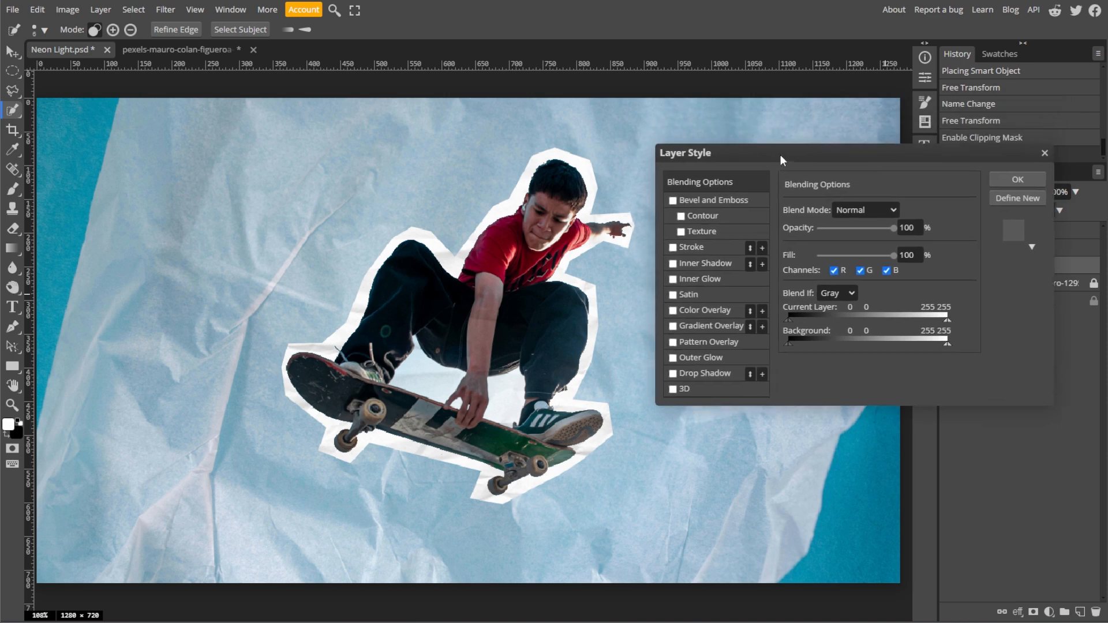
pyautogui.click(699, 375)
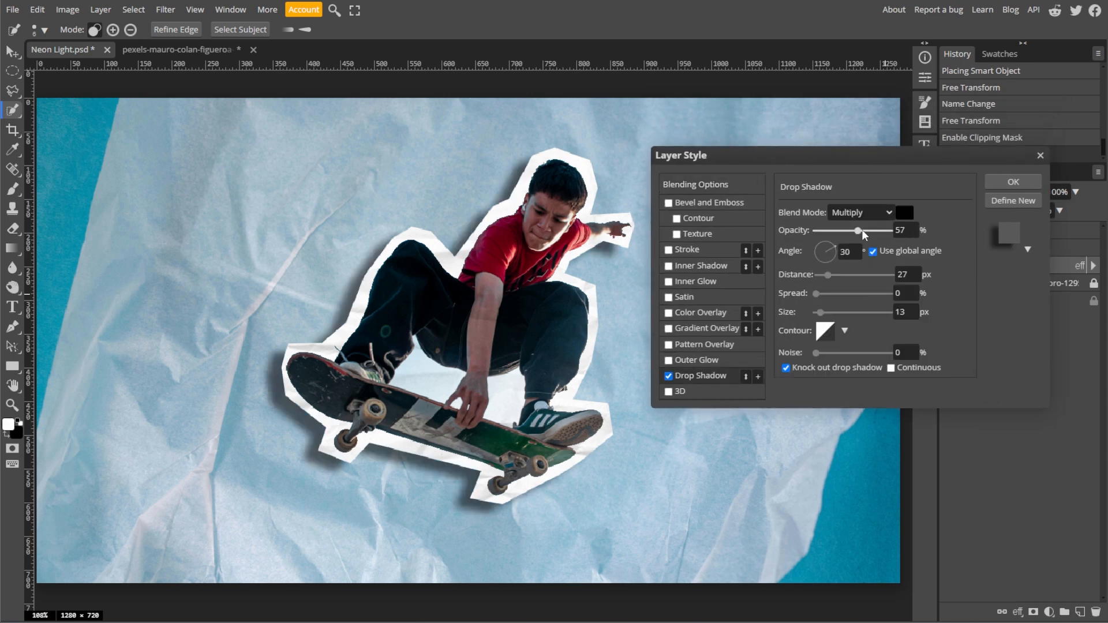
pyautogui.moveTo(857, 231); pyautogui.dragTo(841, 231)
pyautogui.moveTo(828, 275); pyautogui.dragTo(822, 276)
pyautogui.click(820, 246)
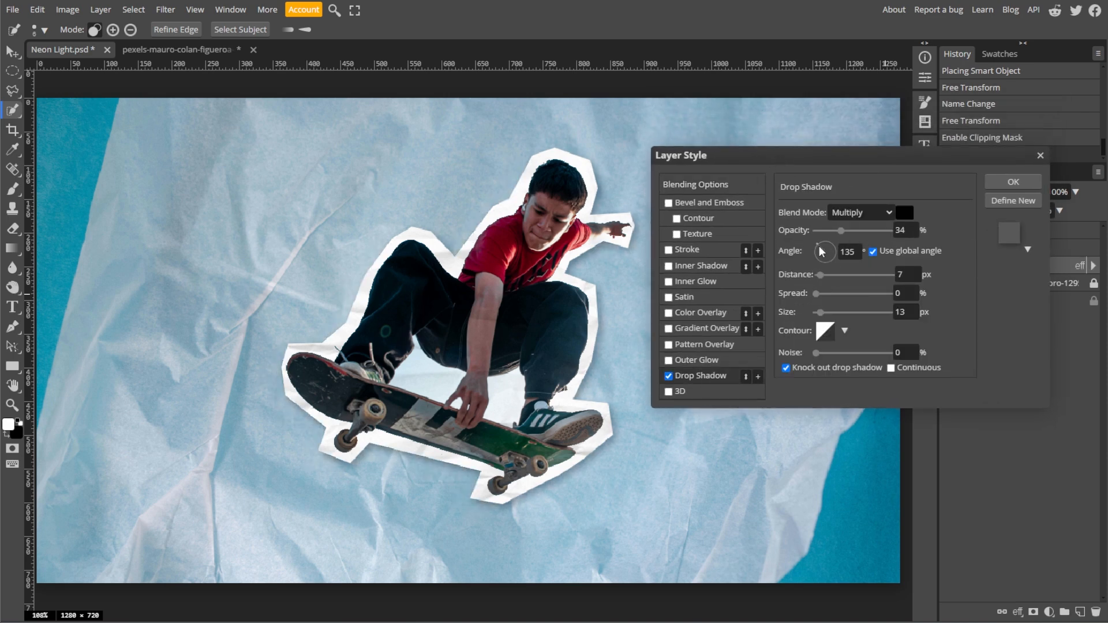
# Step: Refine the cutout's drop shadow to 35% opacity, 8% spread and 10 px size, and apply the layer style
pyautogui.moveTo(841, 230); pyautogui.dragTo(854, 232)
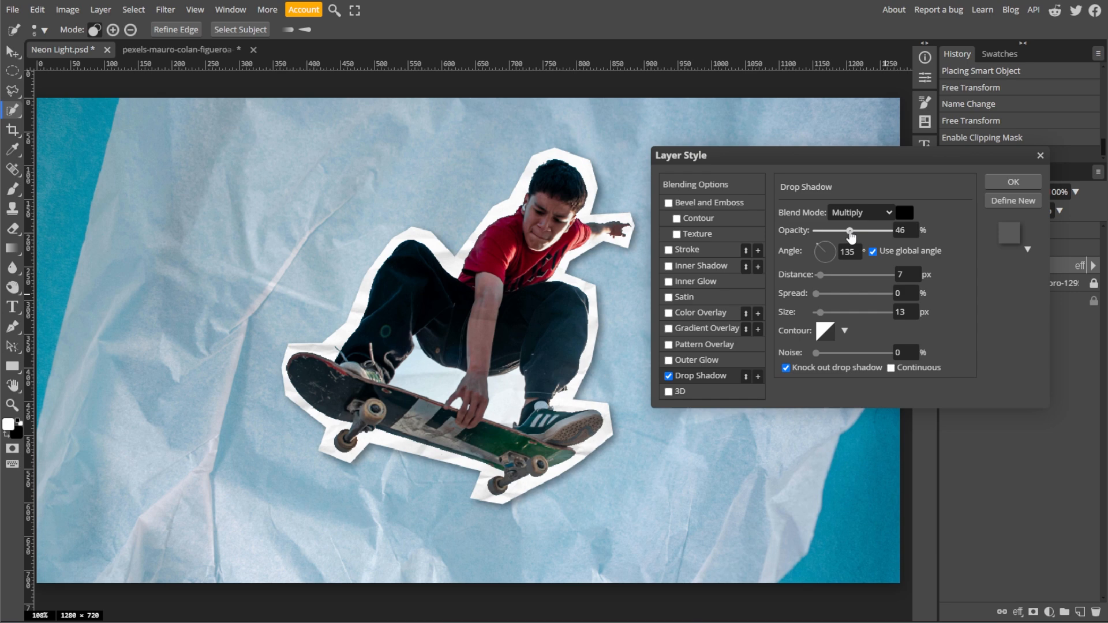
pyautogui.moveTo(821, 313); pyautogui.dragTo(821, 293)
pyautogui.moveTo(849, 230); pyautogui.dragTo(842, 231)
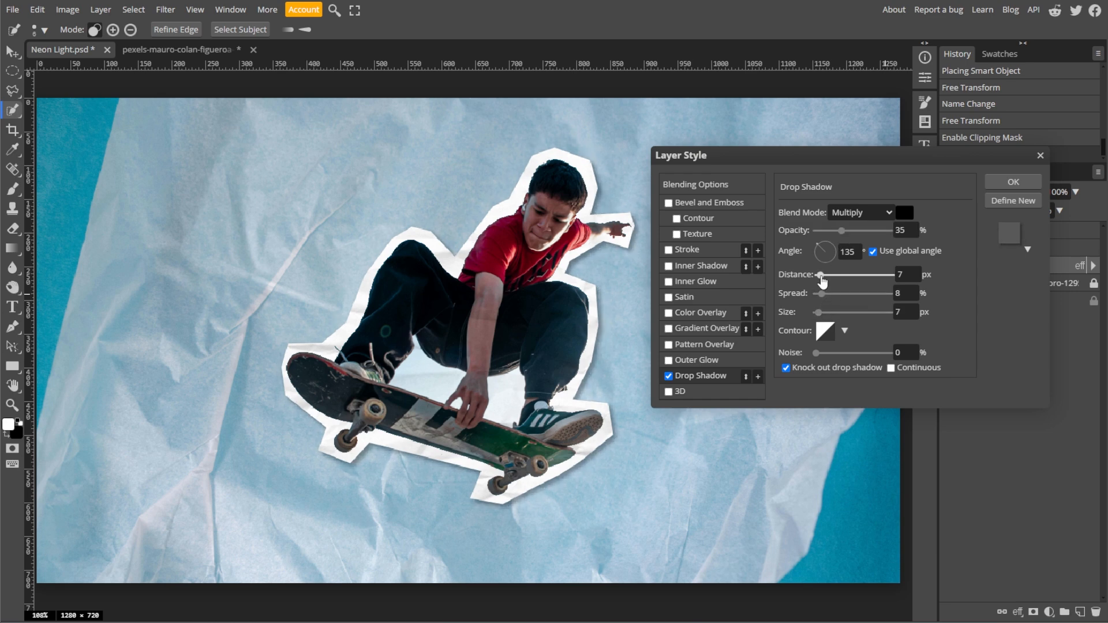
pyautogui.moveTo(818, 313); pyautogui.dragTo(820, 312)
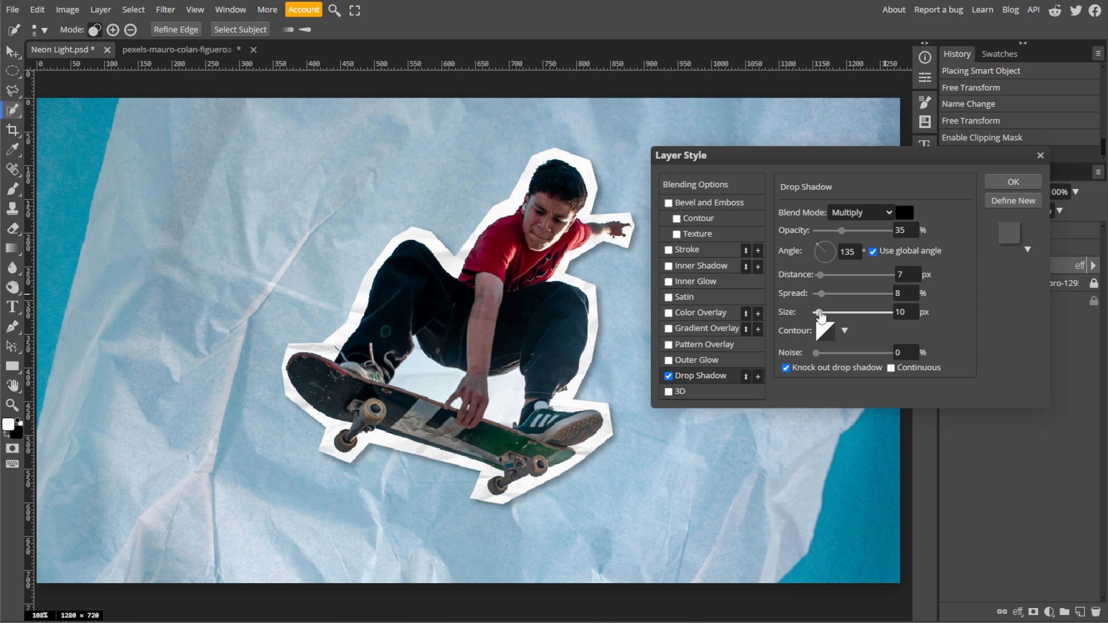
pyautogui.click(1013, 181)
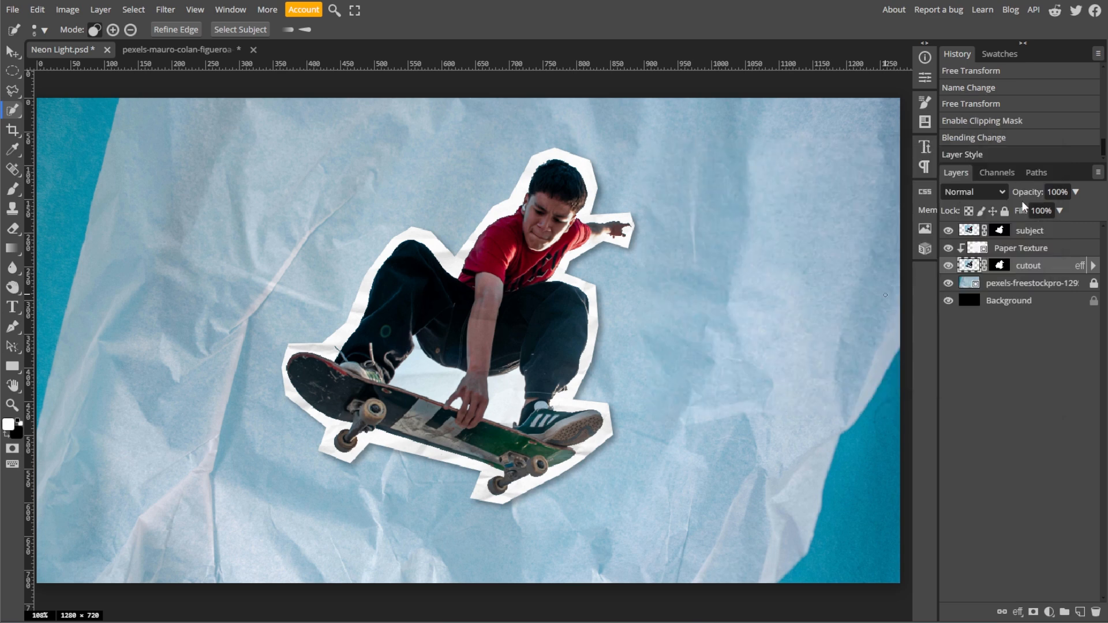
# Step: Link the subject, Paper Texture and cutout layers and shift them together slightly up and to the left on the canvas
pyautogui.keyDown('shift'); pyautogui.click(1029, 236); pyautogui.keyUp('shift')
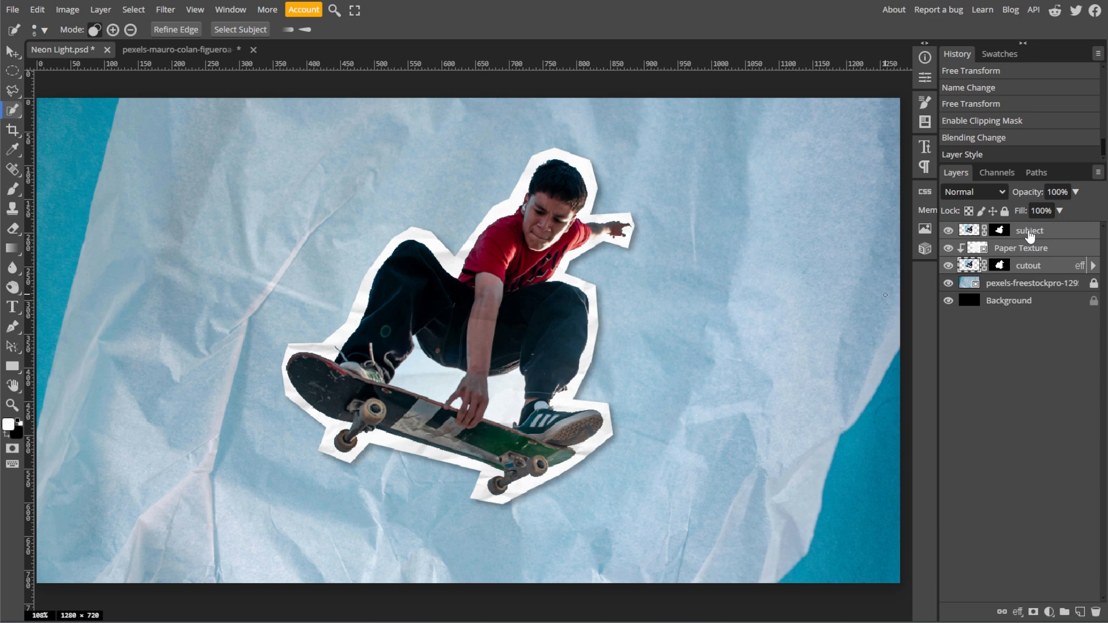
pyautogui.click(1002, 612)
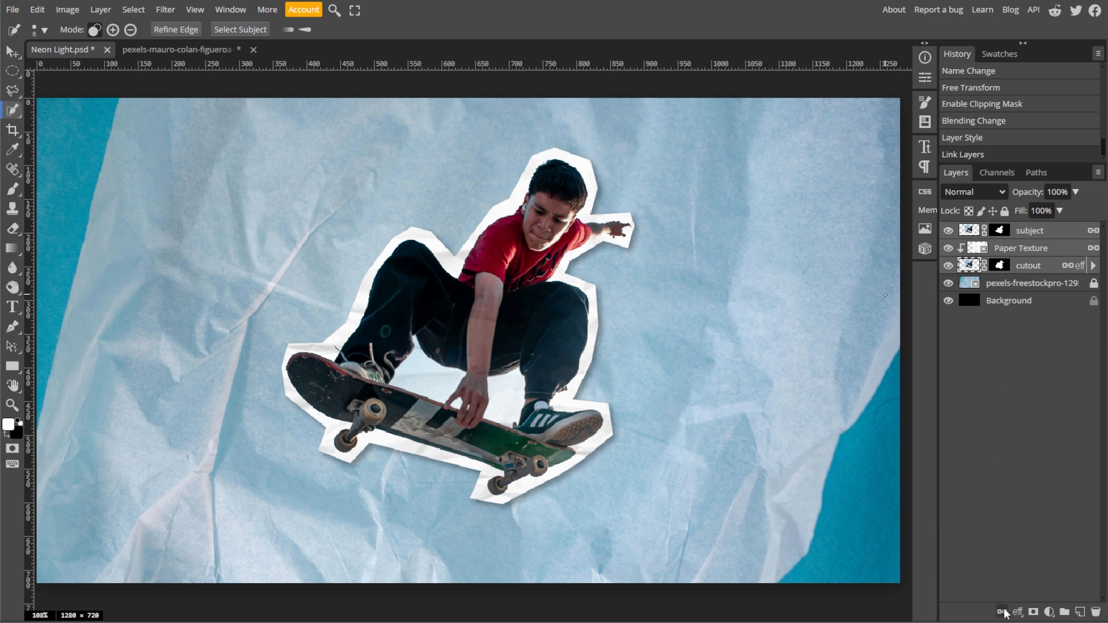
pyautogui.press('v')
pyautogui.moveTo(493, 279); pyautogui.dragTo(442, 267)
# Step: Scale the linked skater layers down and reposition the skater left of the canvas centre
pyautogui.hotkey('ctrl', 'alt', 't')
pyautogui.moveTo(691, 148); pyautogui.dragTo(606, 197)
pyautogui.moveTo(526, 258); pyautogui.dragTo(747, 223)
pyautogui.press('Return')
pyautogui.moveTo(666, 283); pyautogui.dragTo(495, 317)
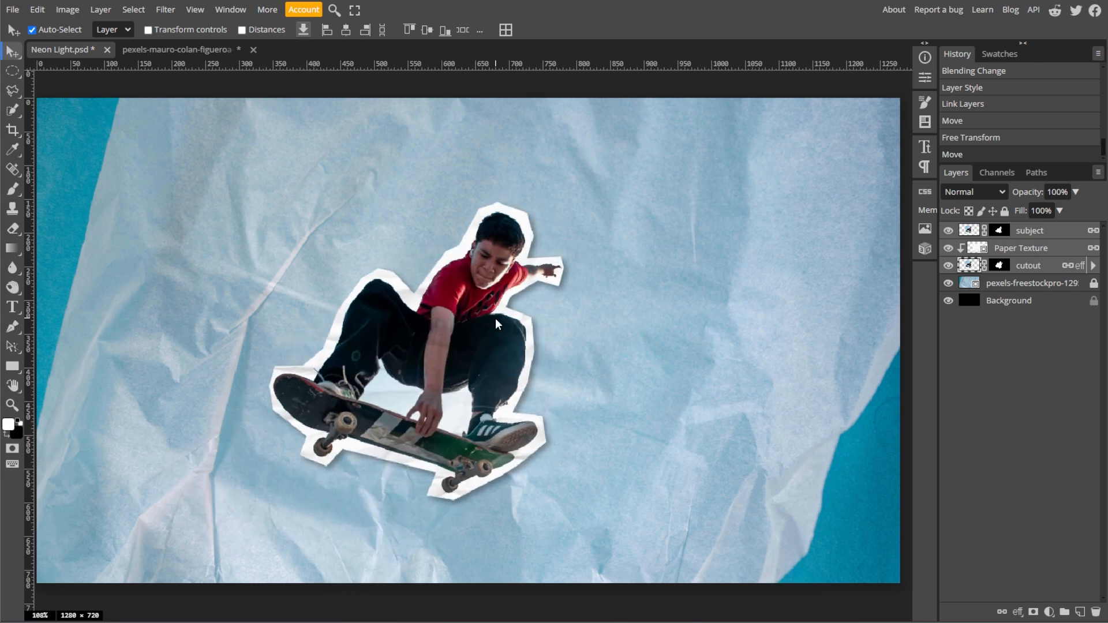
# Step: Enlarge the linked skater layers to about 113.81% and nudge the skater slightly upward
pyautogui.hotkey('ctrl', 'alt', 't')
pyautogui.moveTo(670, 196); pyautogui.dragTo(730, 153)
pyautogui.moveTo(635, 236); pyautogui.dragTo(639, 272)
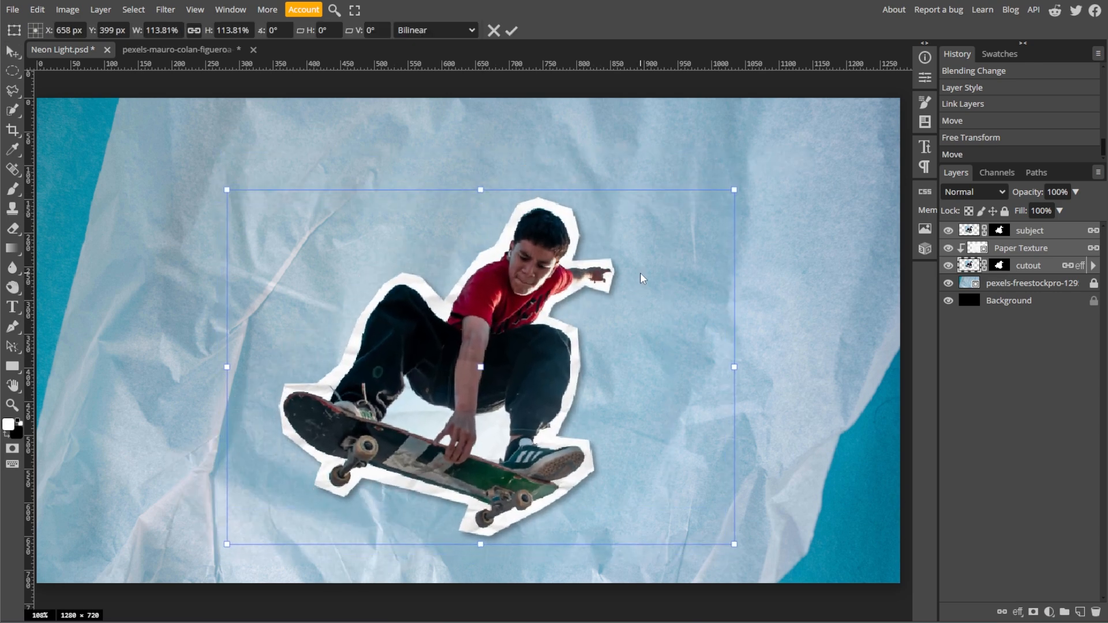
pyautogui.press('Return')
pyautogui.moveTo(576, 313); pyautogui.dragTo(561, 294)
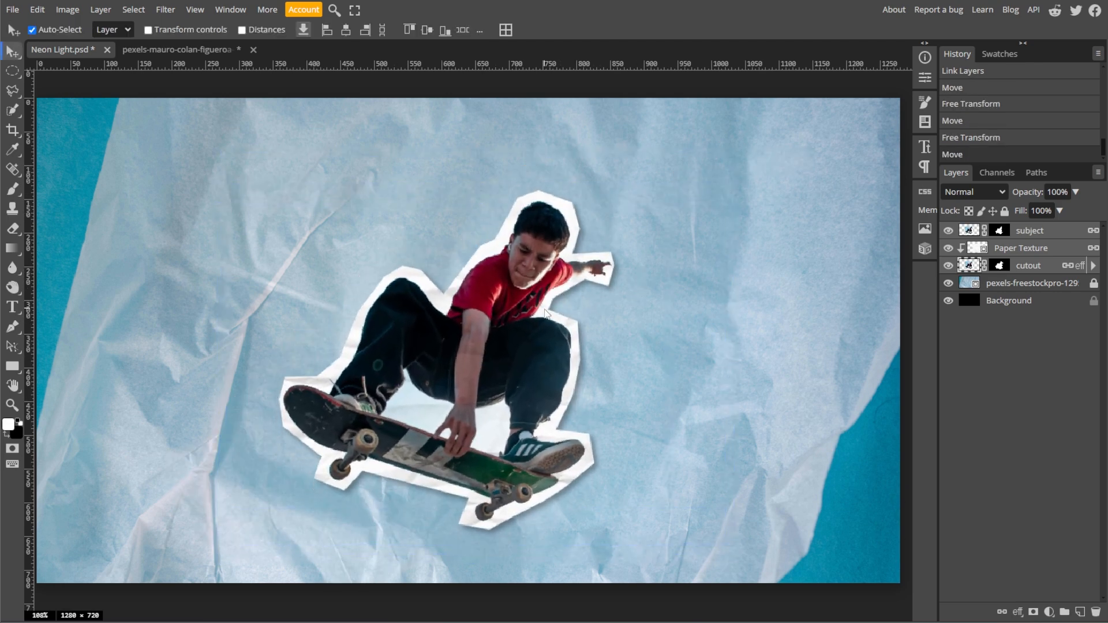
# Step: Prepare a PNG export of the collage and bring the skater into view in the export preview
pyautogui.click(13, 9)
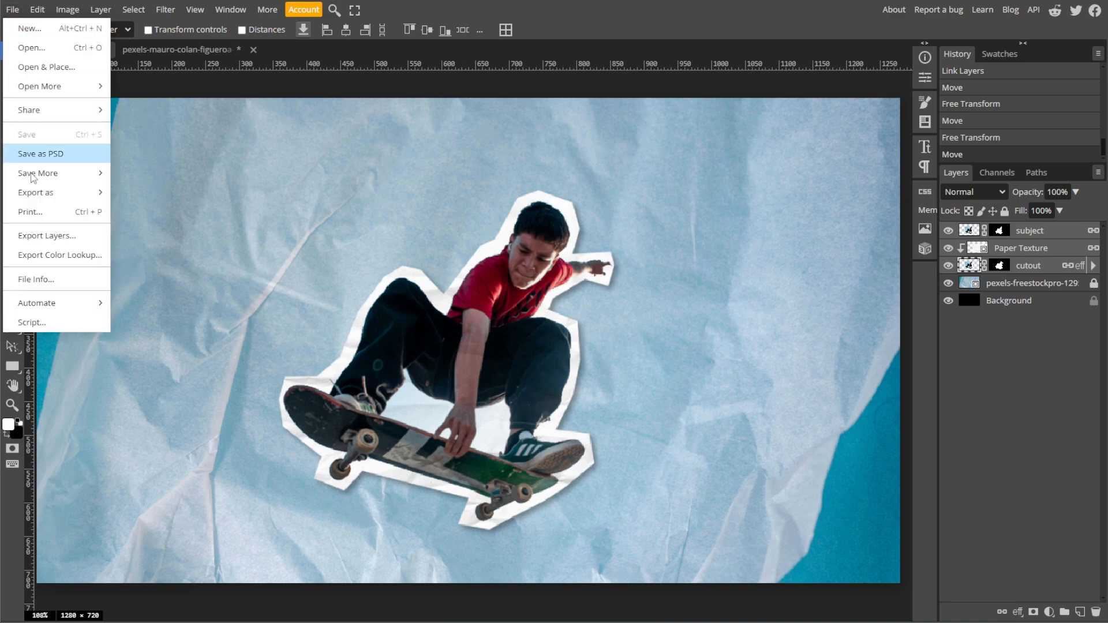
pyautogui.moveTo(87, 192)
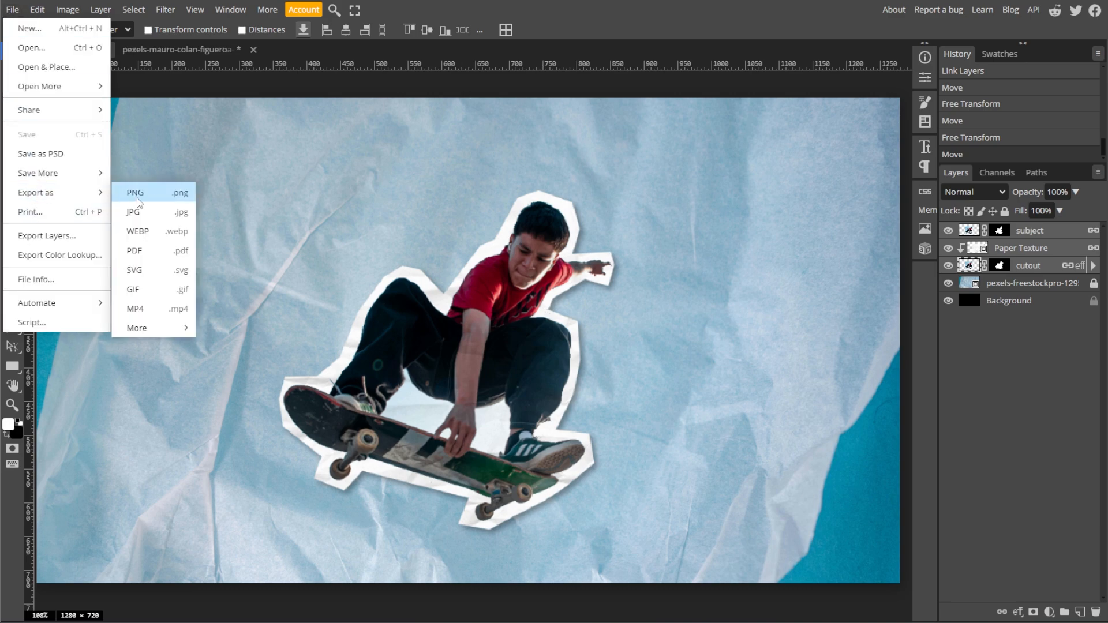
pyautogui.click(137, 198)
pyautogui.moveTo(253, 233); pyautogui.dragTo(266, 285)
pyautogui.scroll(-1, 282, 232)
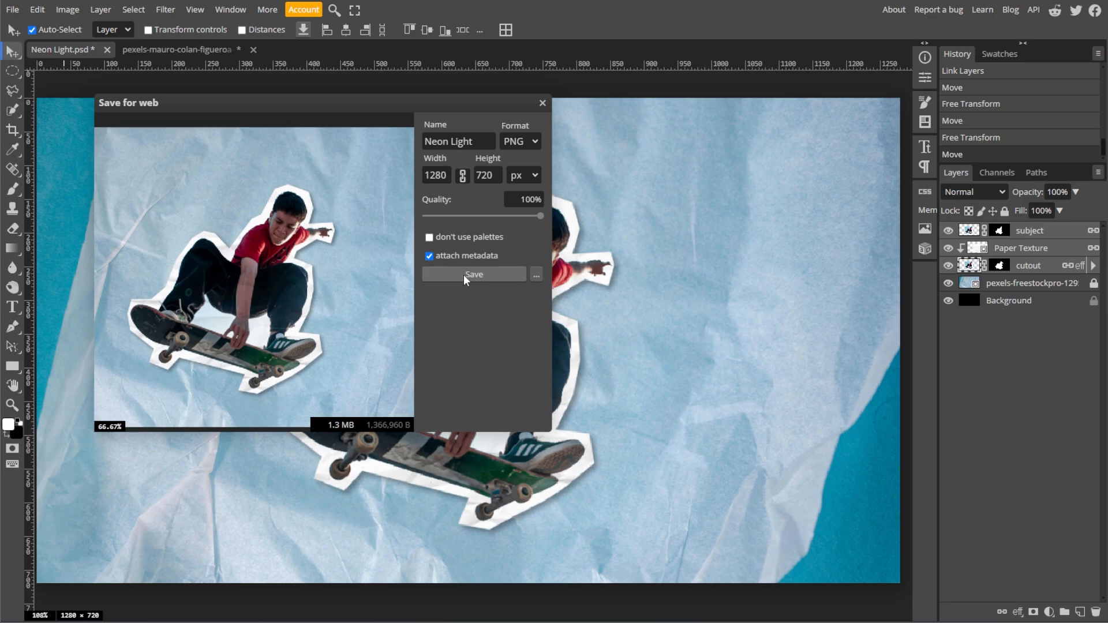